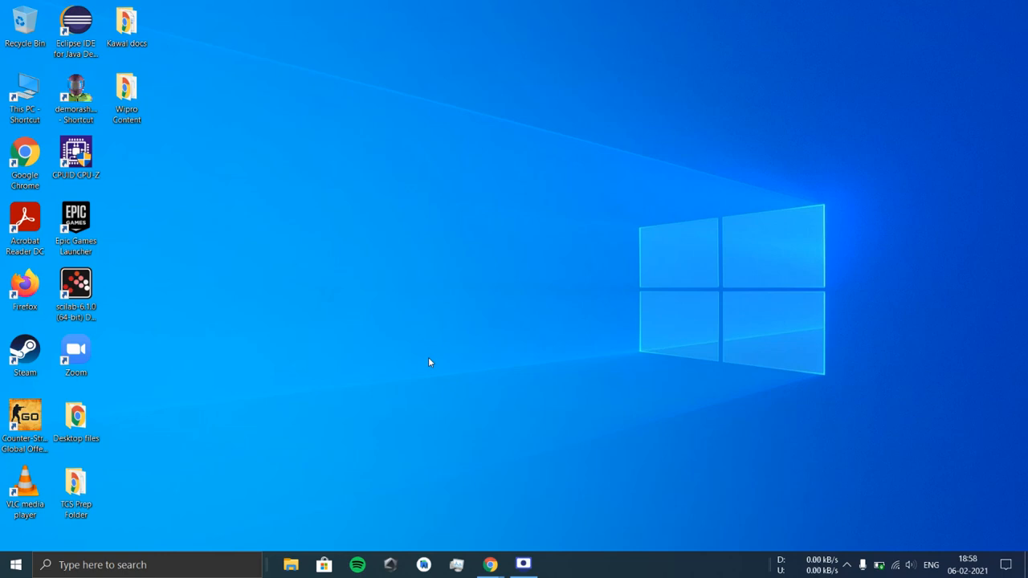
Step: Open This PC in a maximized window and inspect the OS (C:), Data Drive (D:) and USB Drive (E:) entries
{"action": "double_click", "coordinate": [25, 96]}
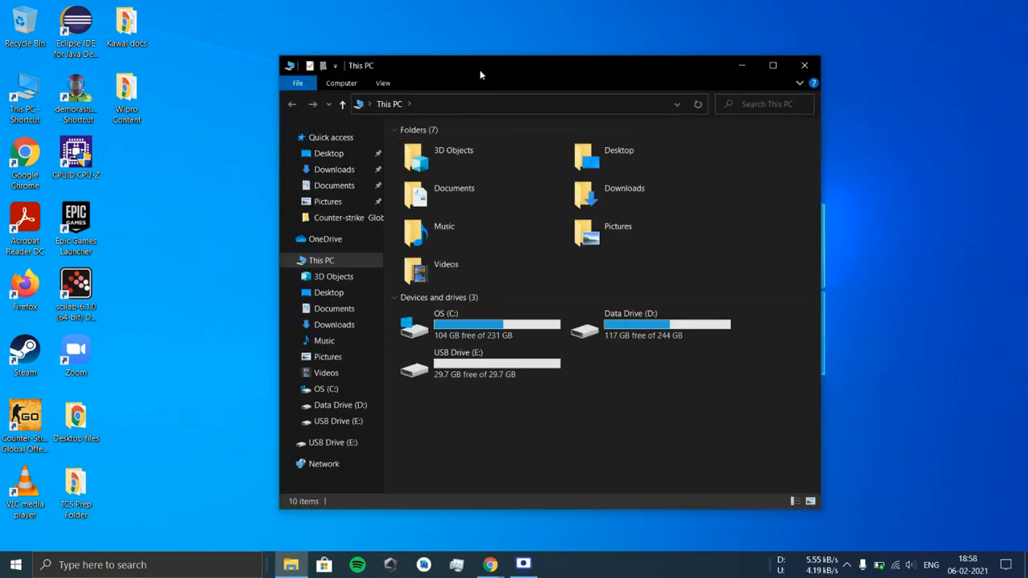
{"action": "double_click", "coordinate": [479, 67]}
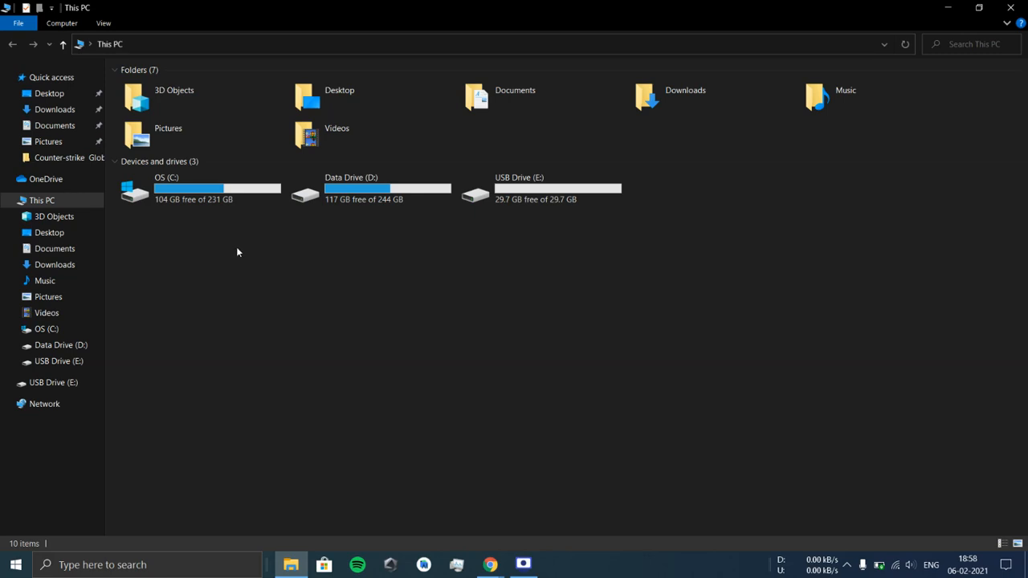
{"action": "left_click", "coordinate": [217, 204]}
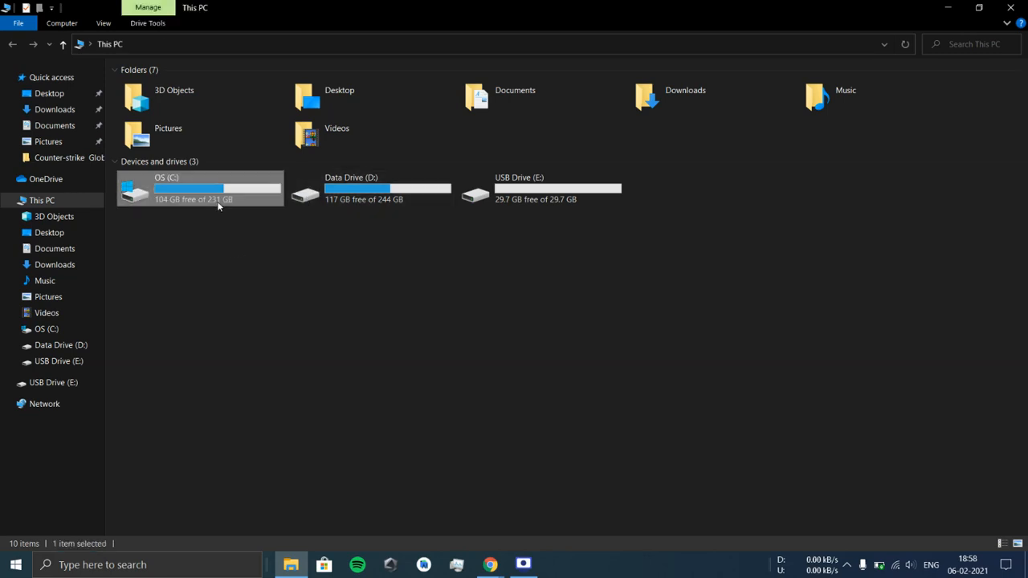
{"action": "left_click", "coordinate": [305, 202]}
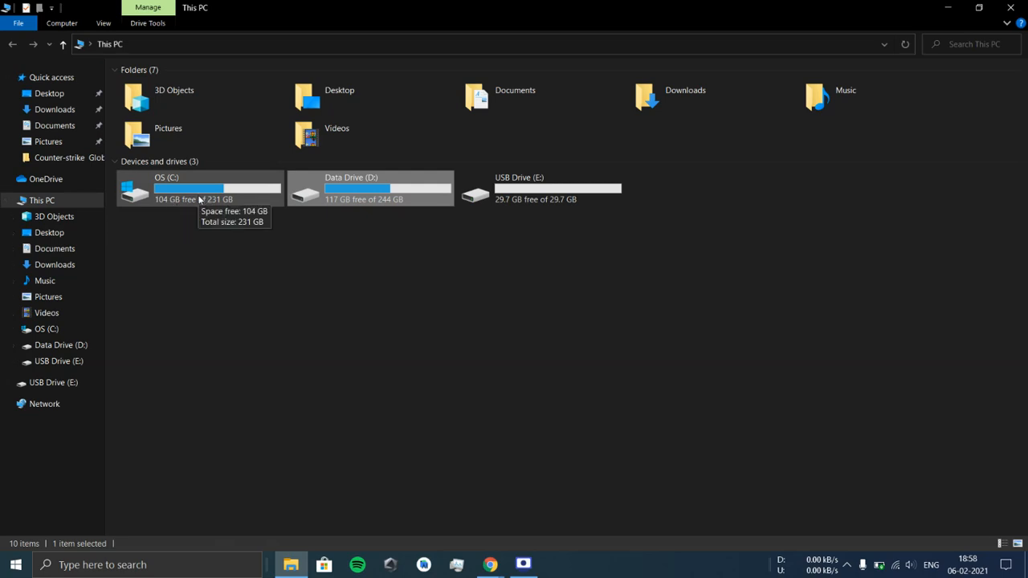
{"action": "left_click", "coordinate": [321, 248]}
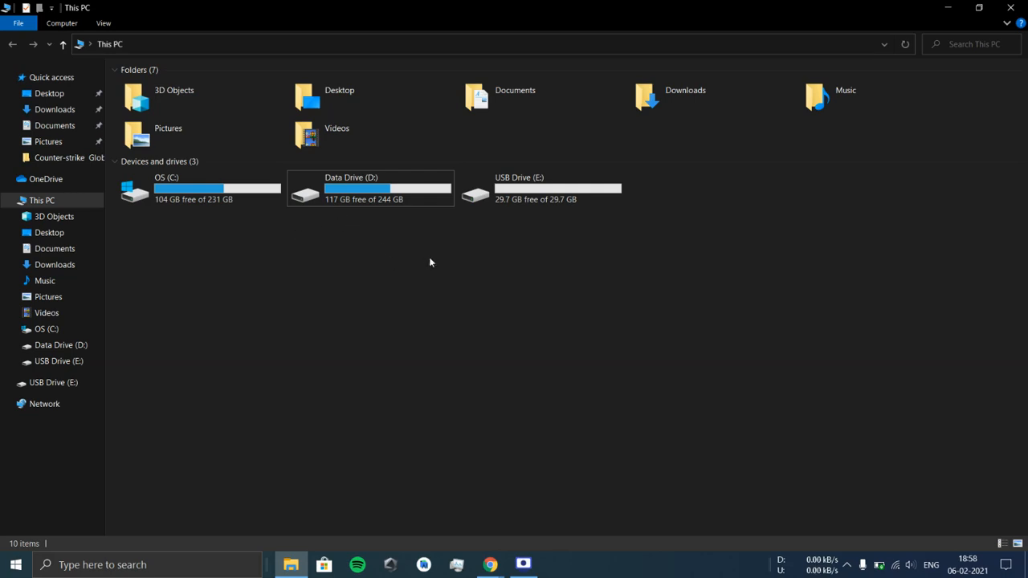
{"action": "left_click", "coordinate": [530, 203]}
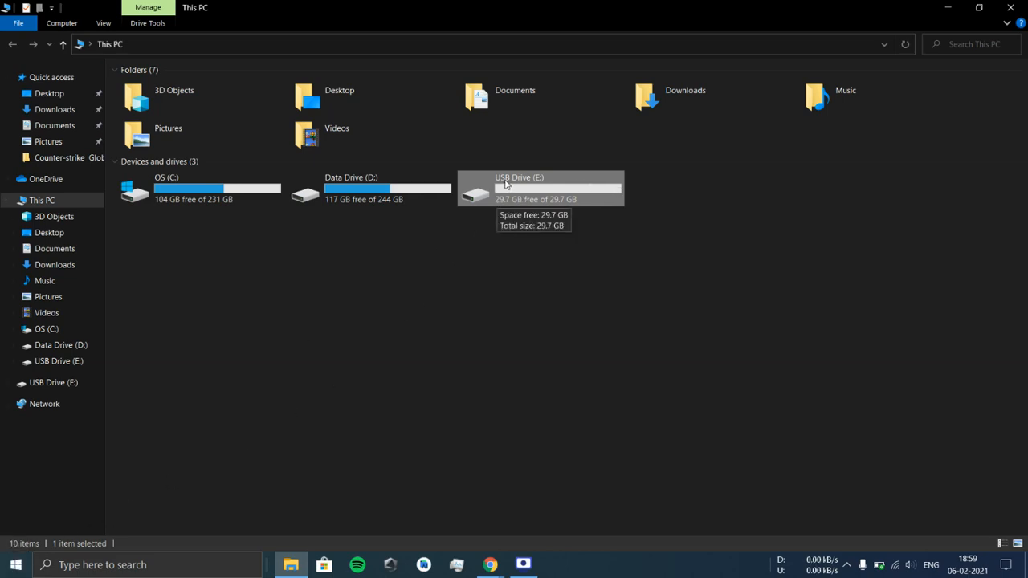
Step: Search Windows for "disk" and open the tool for creating and formatting hard disk partitions
{"action": "left_click", "coordinate": [16, 565]}
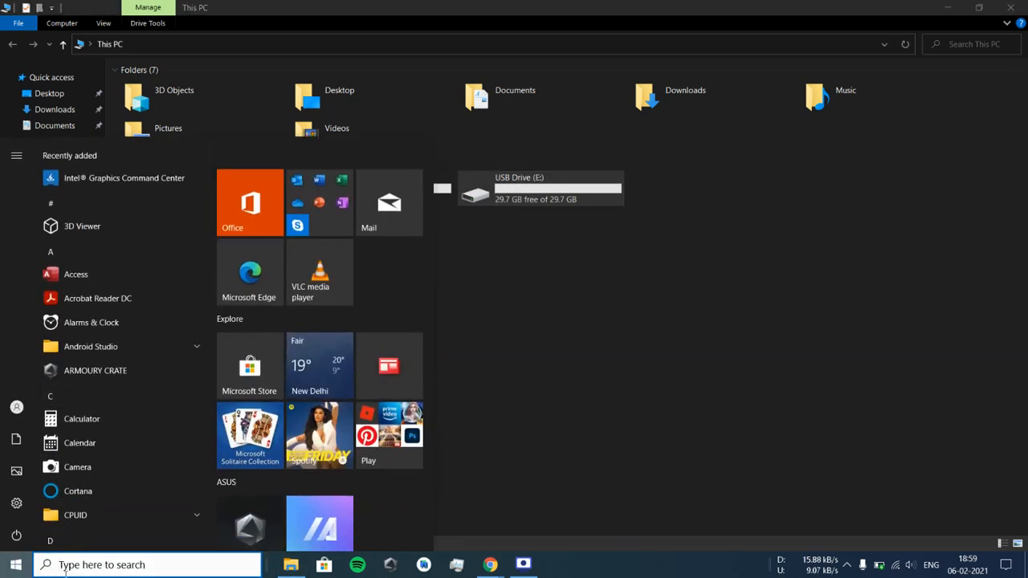
{"action": "type", "text": "disk"}
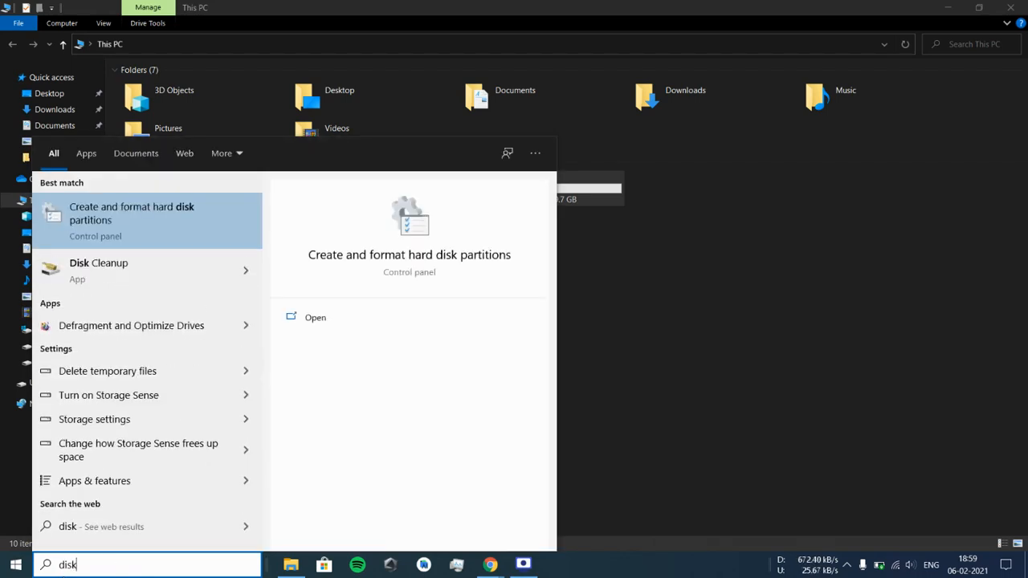
{"action": "key", "text": "Return"}
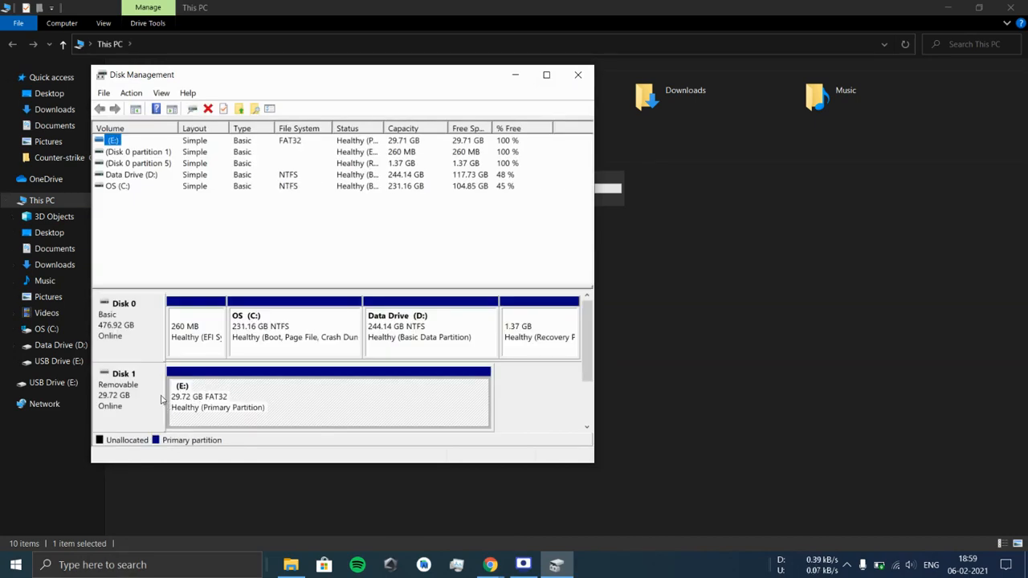
Step: Delete the FAT32 volume (E:) on removable Disk 1 and accept the data erasure
{"action": "left_click", "coordinate": [118, 387]}
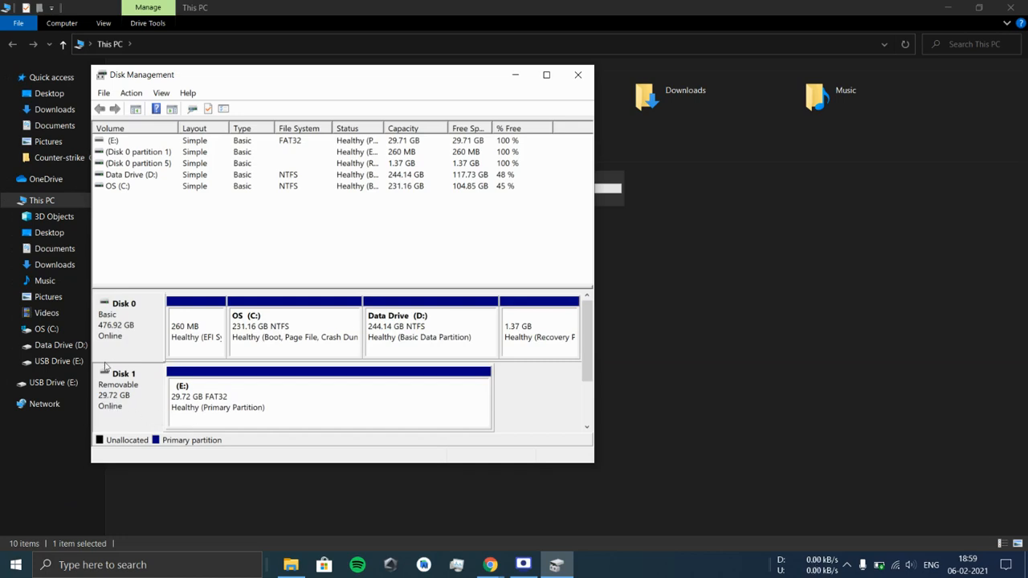
{"action": "right_click", "coordinate": [195, 412]}
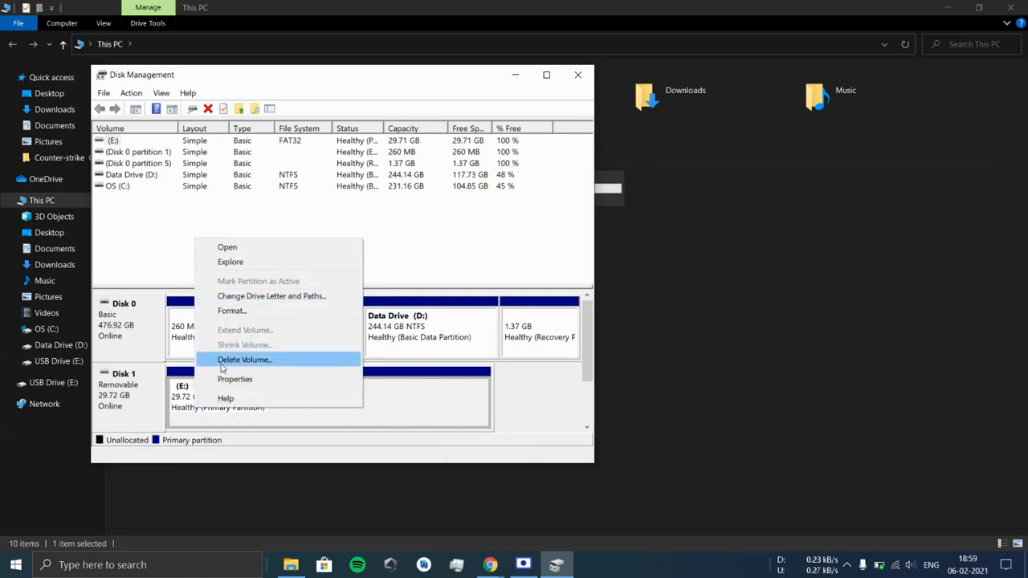
{"action": "left_click", "coordinate": [220, 363]}
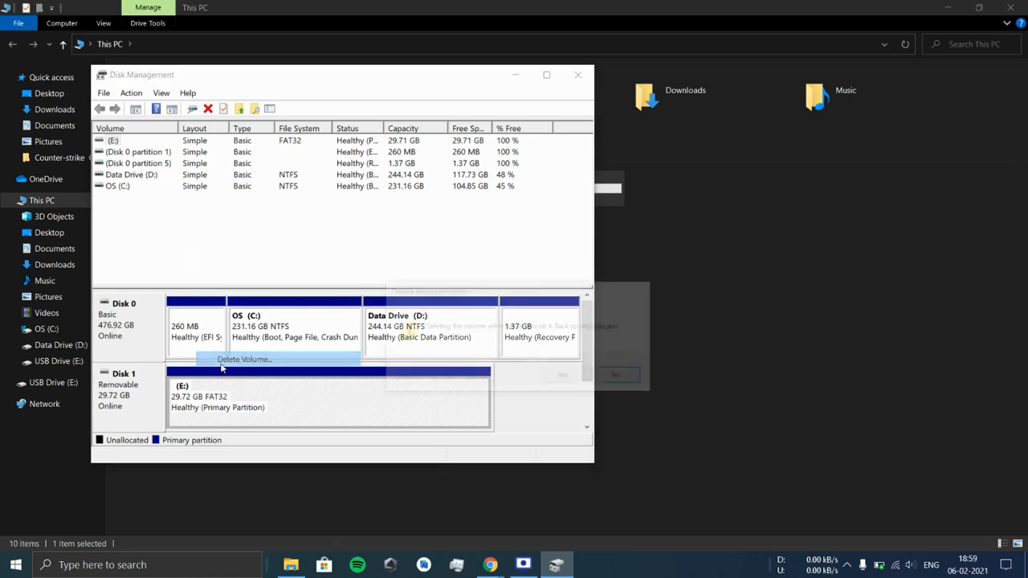
{"action": "left_click", "coordinate": [562, 377]}
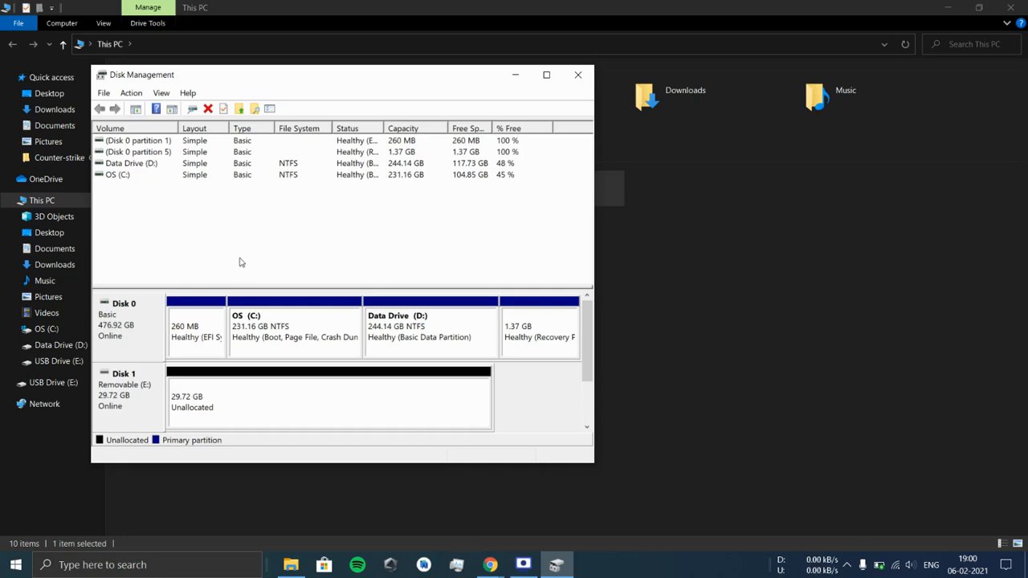
Step: Start a new simple volume on Disk 1's unallocated space with the full 30435 MB and drive letter F
{"action": "right_click", "coordinate": [295, 408]}
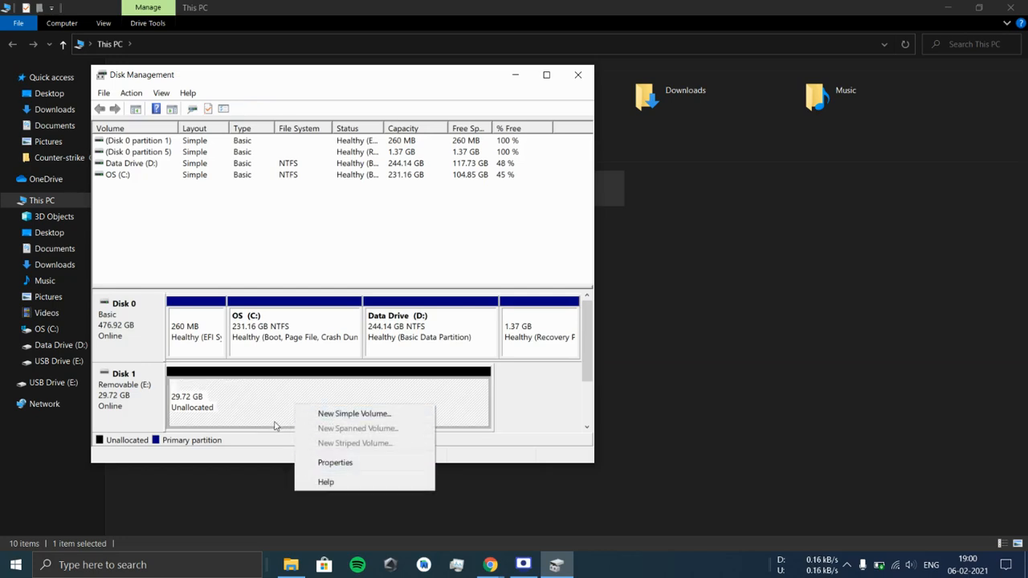
{"action": "left_click", "coordinate": [106, 406]}
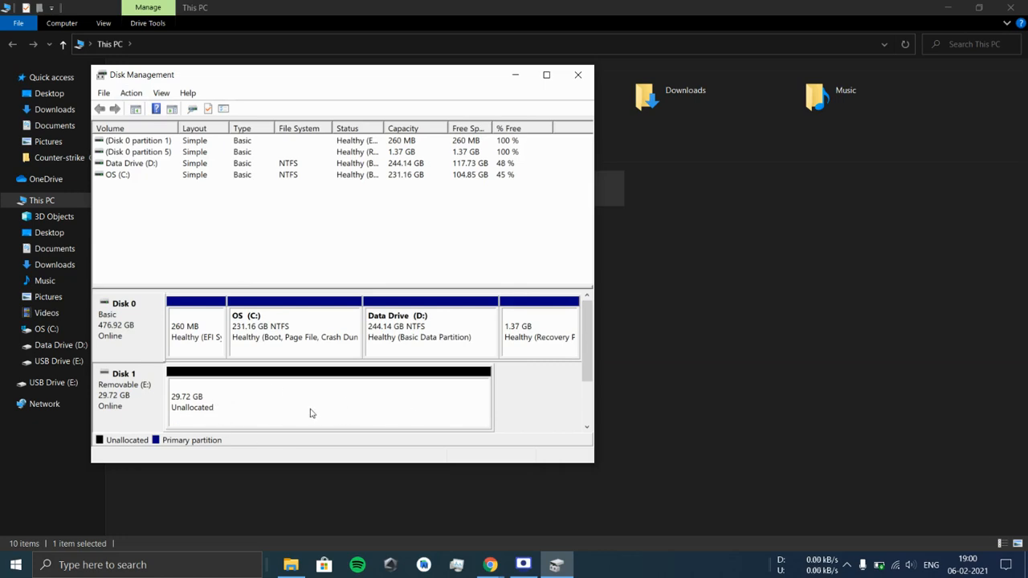
{"action": "right_click", "coordinate": [269, 397]}
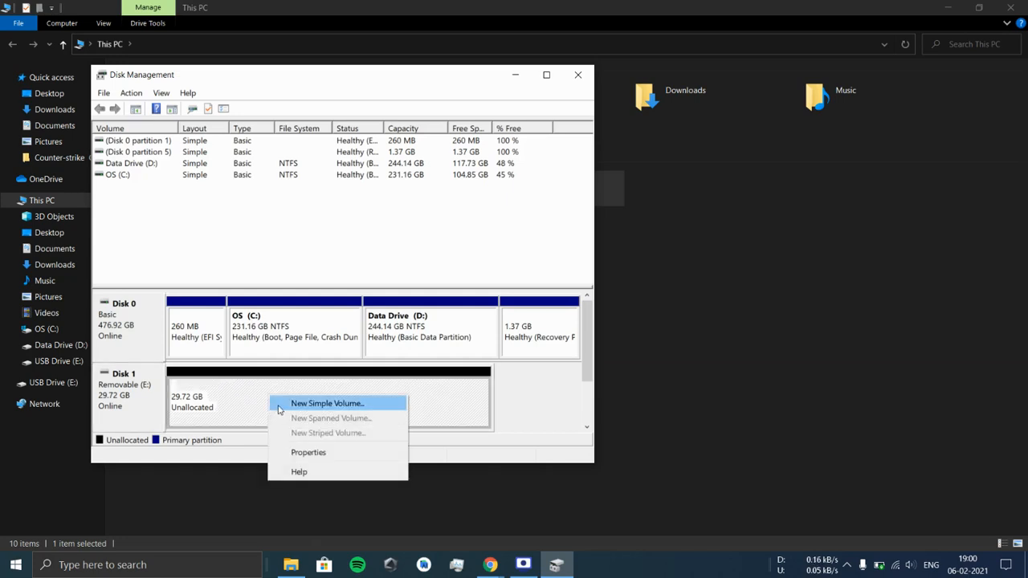
{"action": "left_click", "coordinate": [279, 408]}
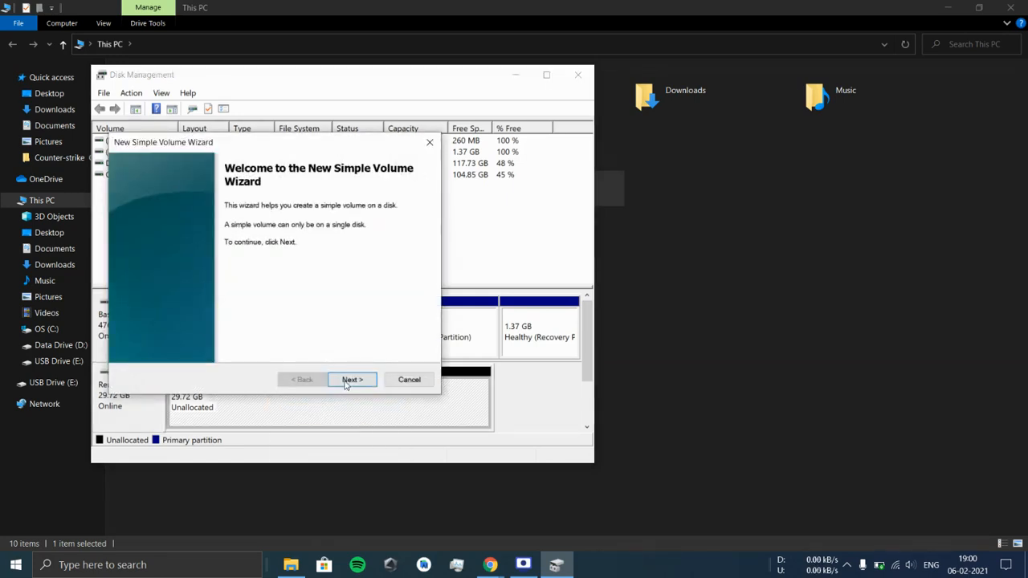
{"action": "left_click", "coordinate": [346, 381]}
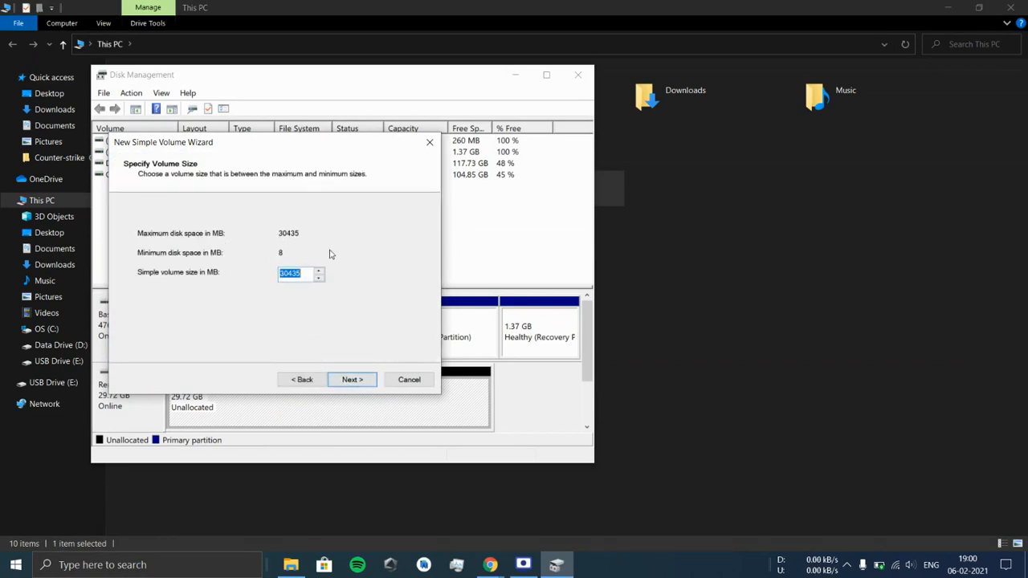
{"action": "left_click", "coordinate": [356, 382]}
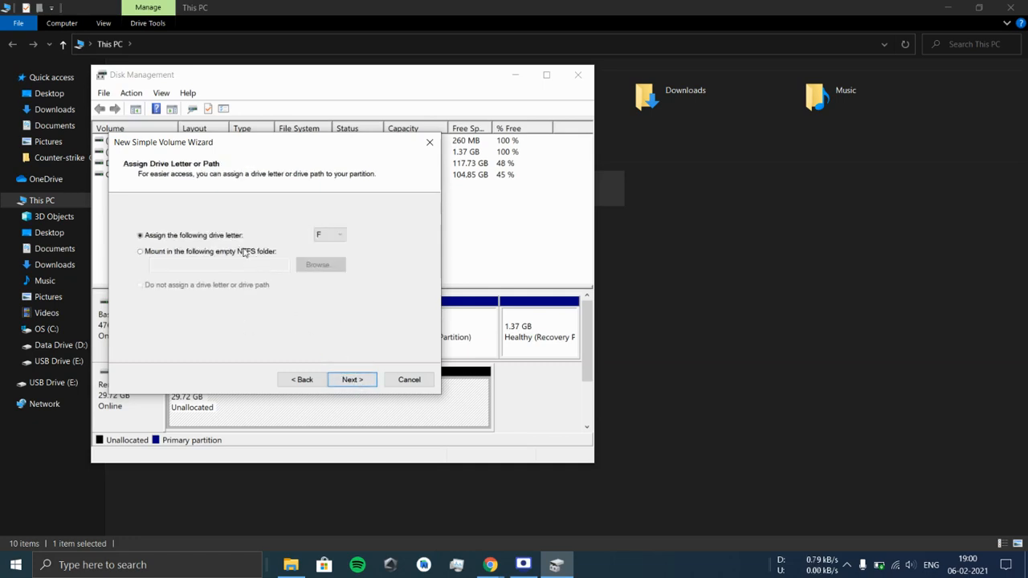
{"action": "left_click", "coordinate": [343, 238]}
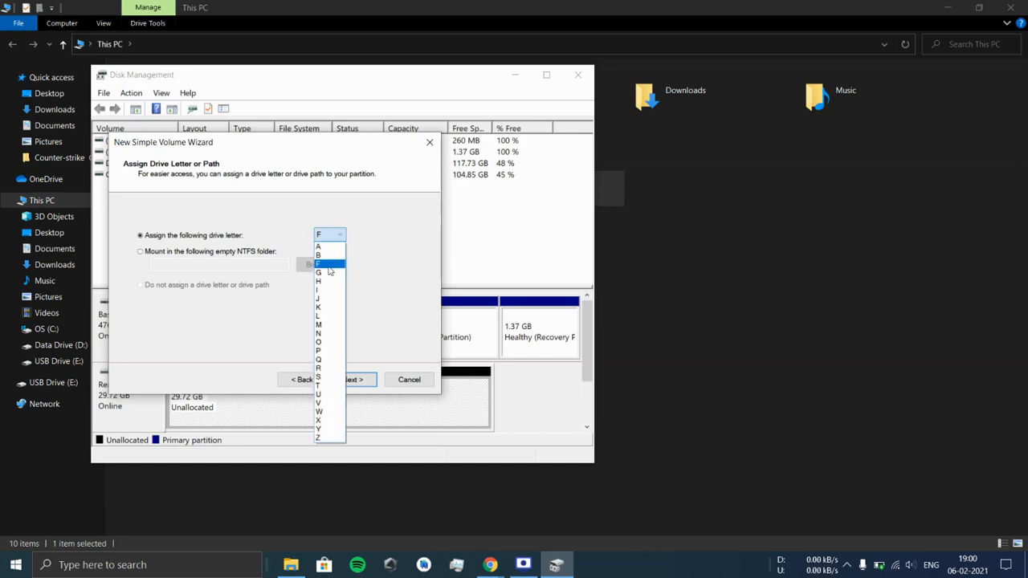
{"action": "left_click", "coordinate": [360, 272]}
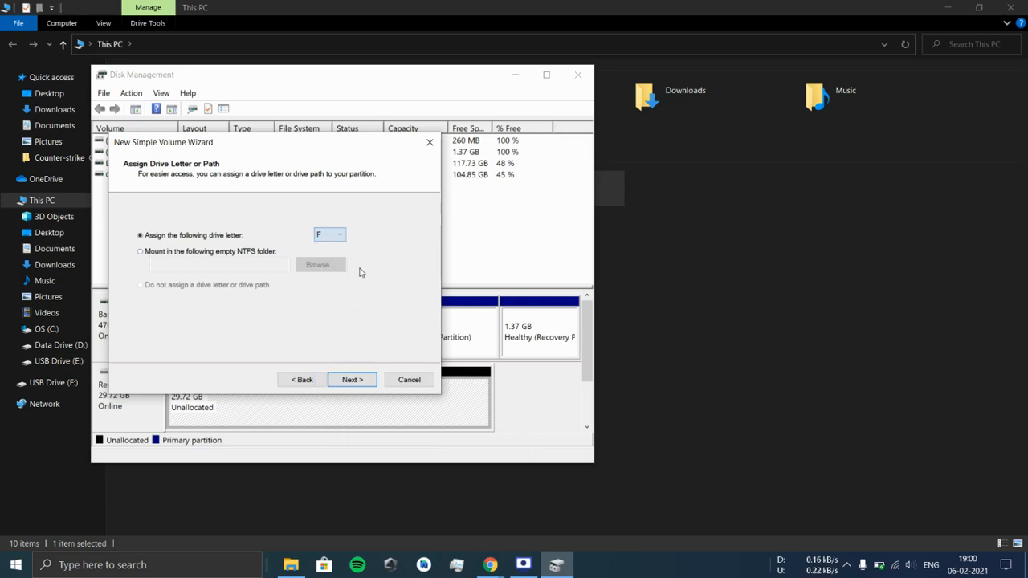
{"action": "left_click", "coordinate": [350, 380]}
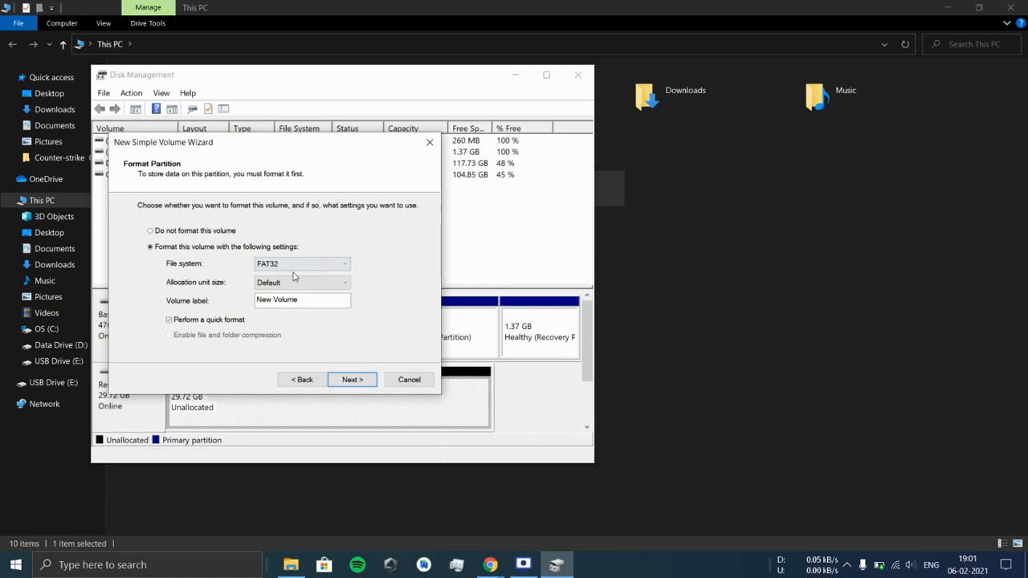
Step: Switch the new volume's file system to NTFS and back to FAT32
{"action": "left_click", "coordinate": [282, 267]}
{"action": "left_click", "coordinate": [278, 276]}
{"action": "left_click", "coordinate": [276, 269]}
{"action": "left_click", "coordinate": [282, 281]}
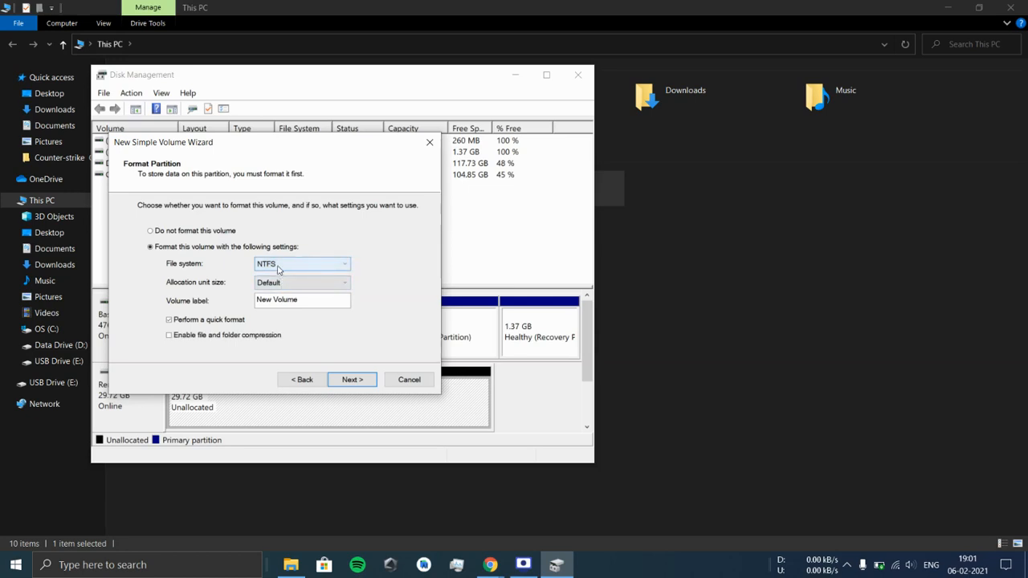
{"action": "left_click", "coordinate": [279, 270]}
{"action": "left_click", "coordinate": [273, 276]}
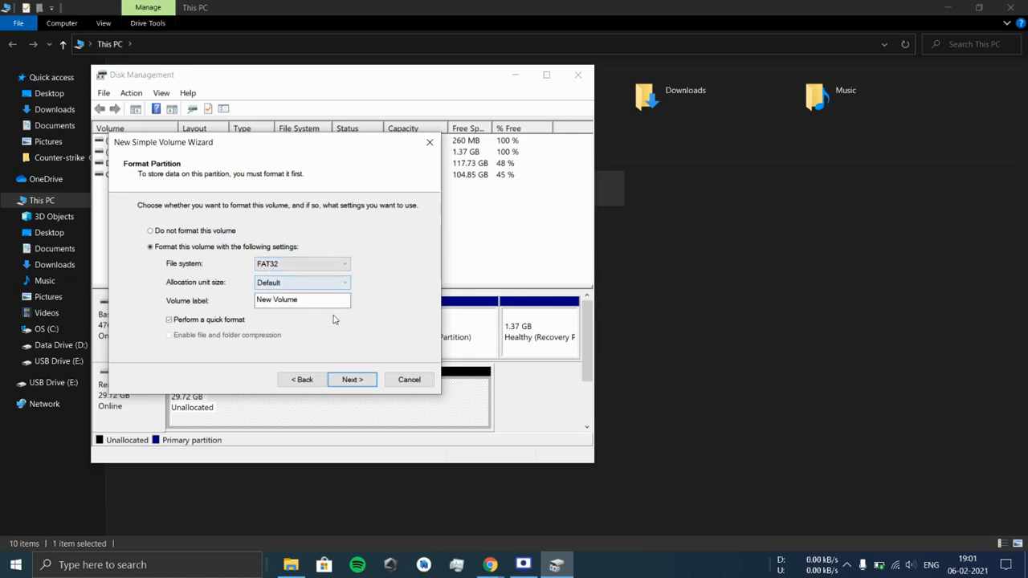
Step: Label the new volume Epic and finish creating it with quick format
{"action": "left_click_drag", "start_coordinate": [304, 303], "coordinate": [258, 299]}
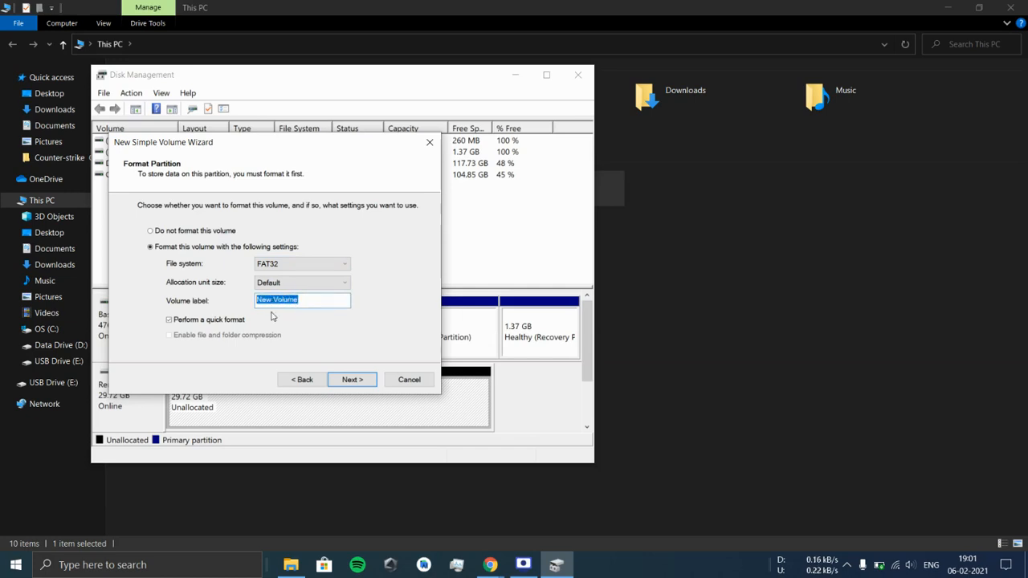
{"action": "type", "text": "E"}
{"action": "key", "text": "BackSpace"}
{"action": "type", "text": "Epic"}
{"action": "left_click", "coordinate": [340, 380]}
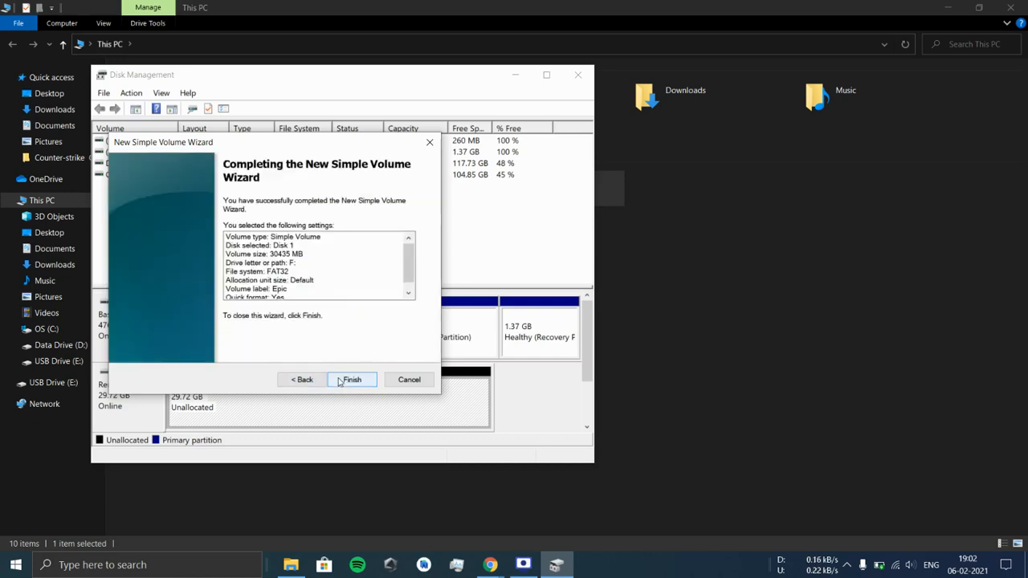
{"action": "left_click", "coordinate": [342, 380]}
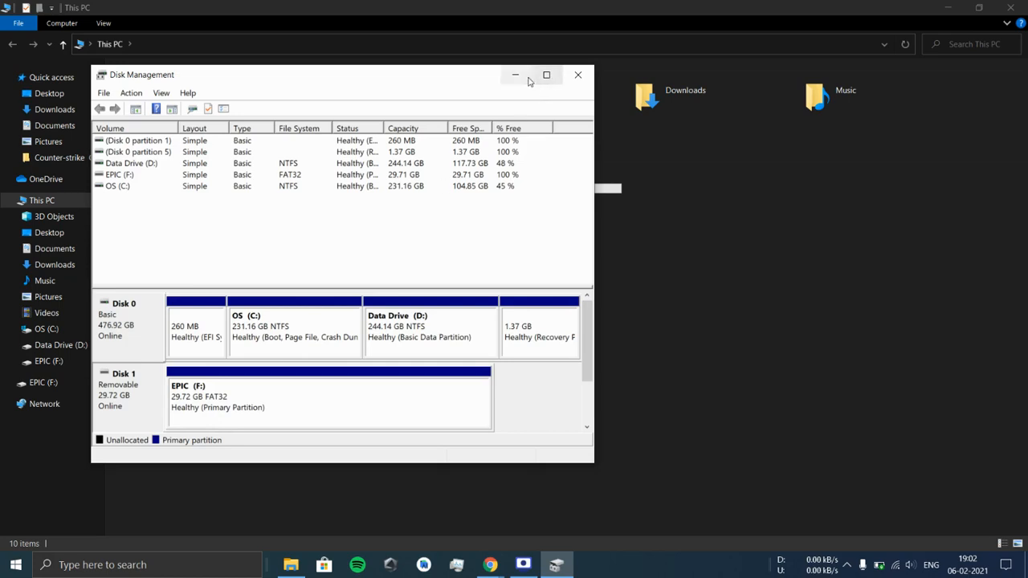
Step: Delete the EPIC (F:) volume from Disk 1 and accept the data erasure
{"action": "right_click", "coordinate": [386, 398]}
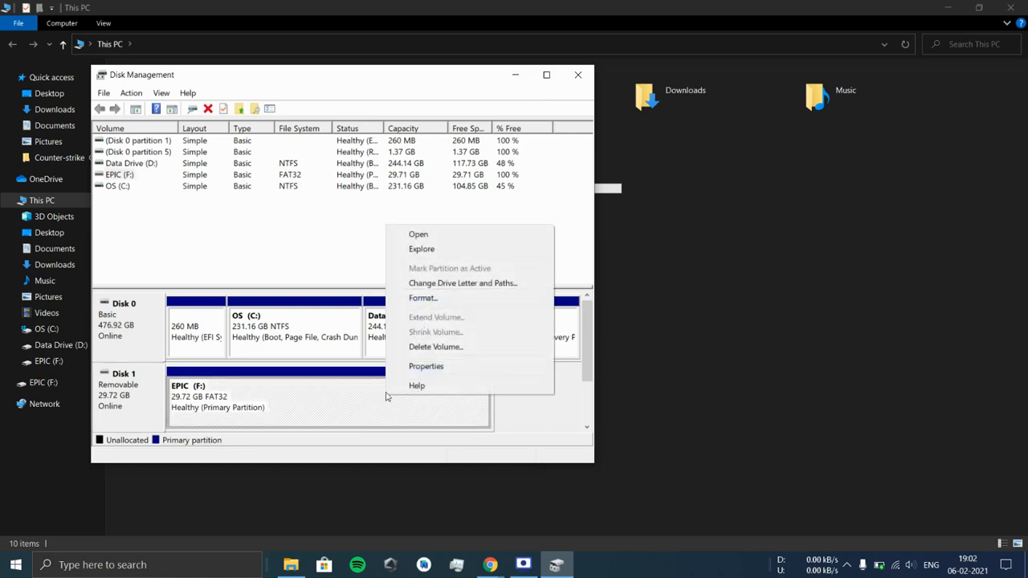
{"action": "left_click", "coordinate": [414, 347]}
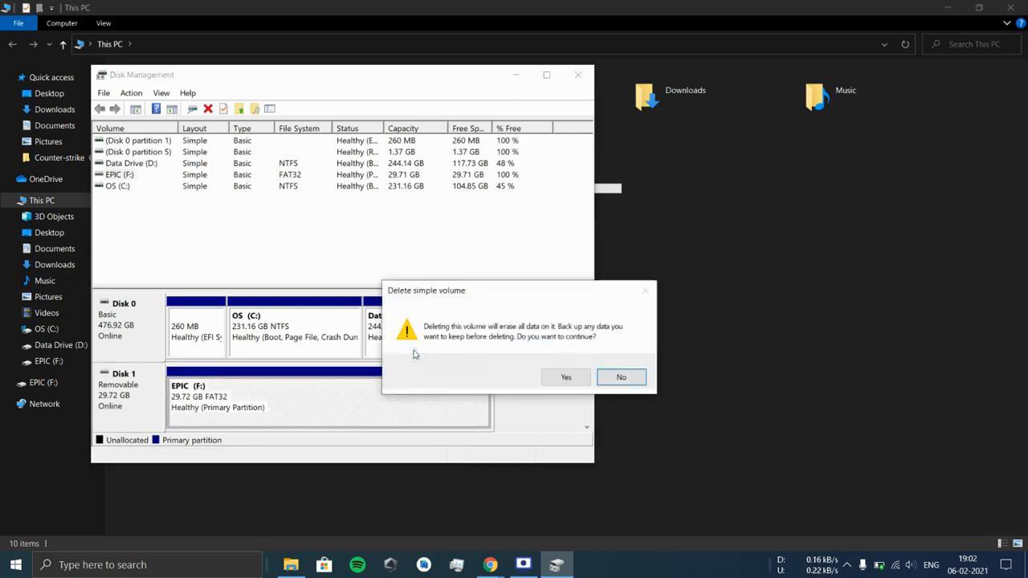
{"action": "left_click", "coordinate": [566, 378]}
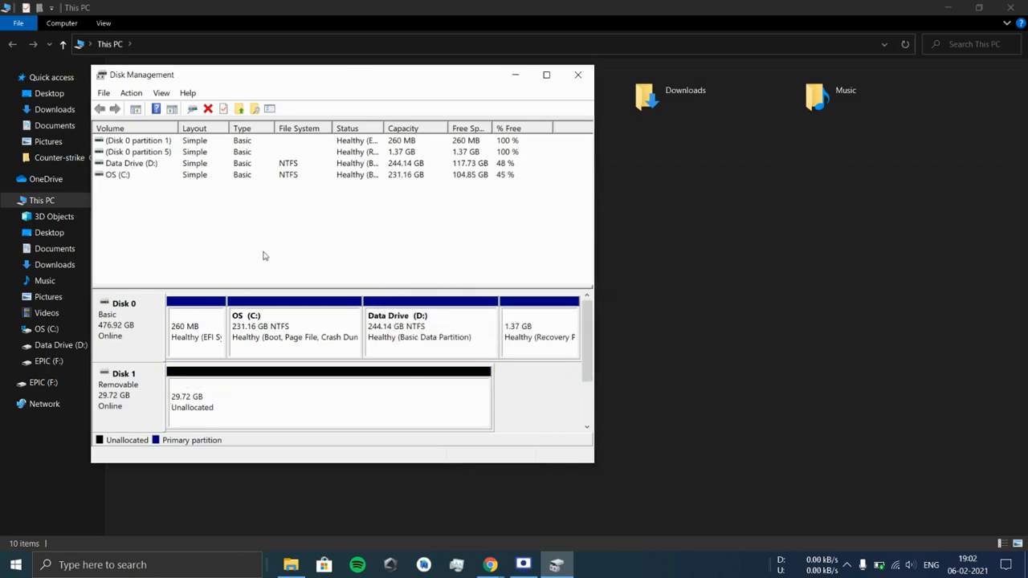
Step: Start a new simple volume on Disk 1's unallocated space with a size of 20000 MB
{"action": "right_click", "coordinate": [230, 395]}
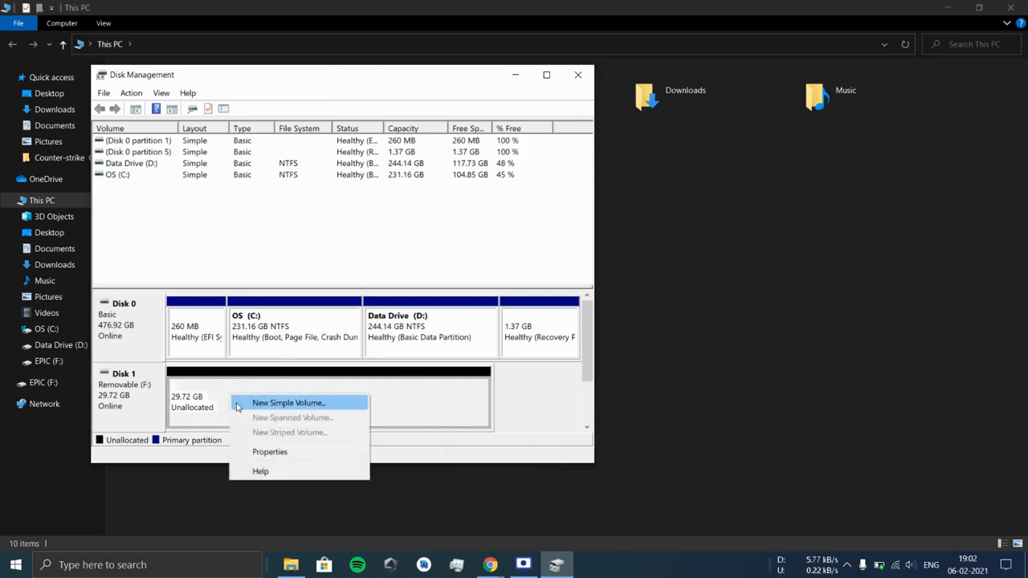
{"action": "left_click", "coordinate": [243, 407]}
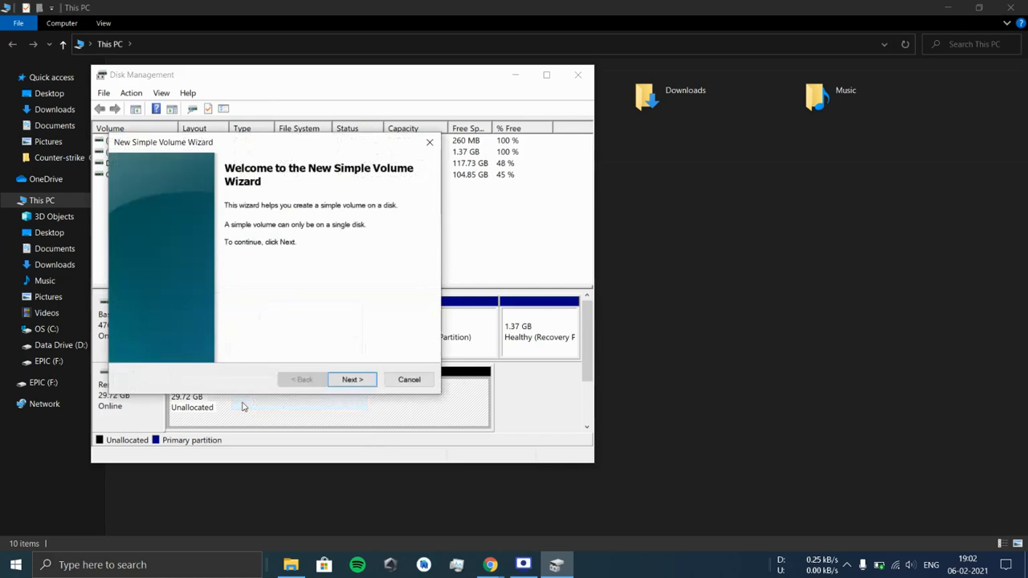
{"action": "left_click", "coordinate": [350, 380]}
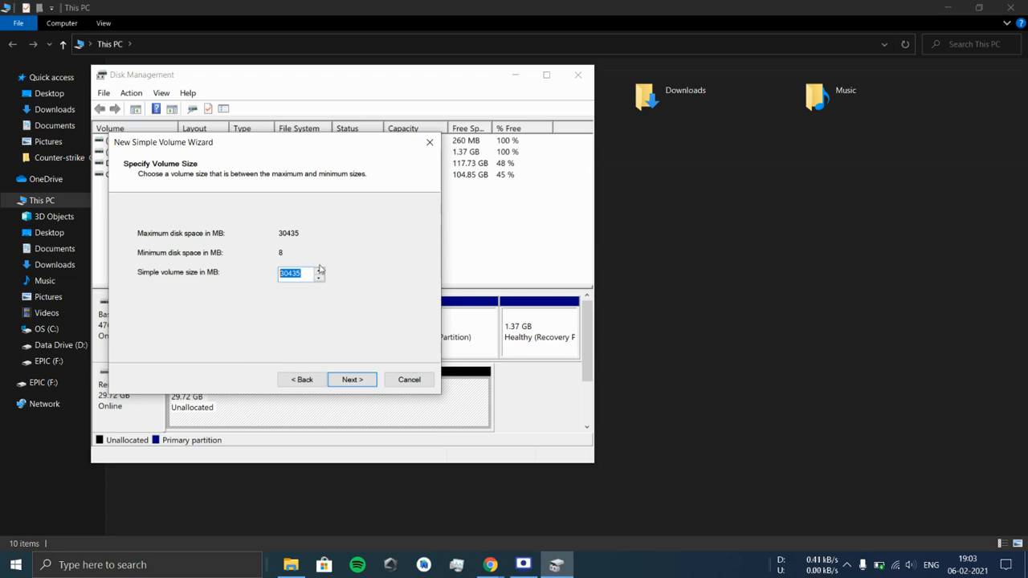
{"action": "type", "text": "20000"}
{"action": "left_click", "coordinate": [358, 381]}
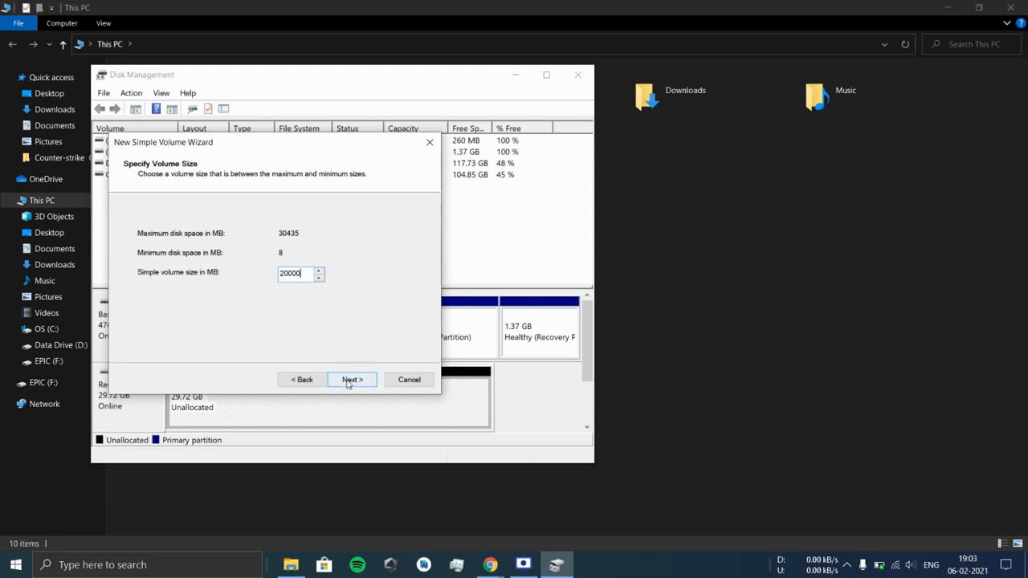
{"action": "left_click", "coordinate": [305, 274]}
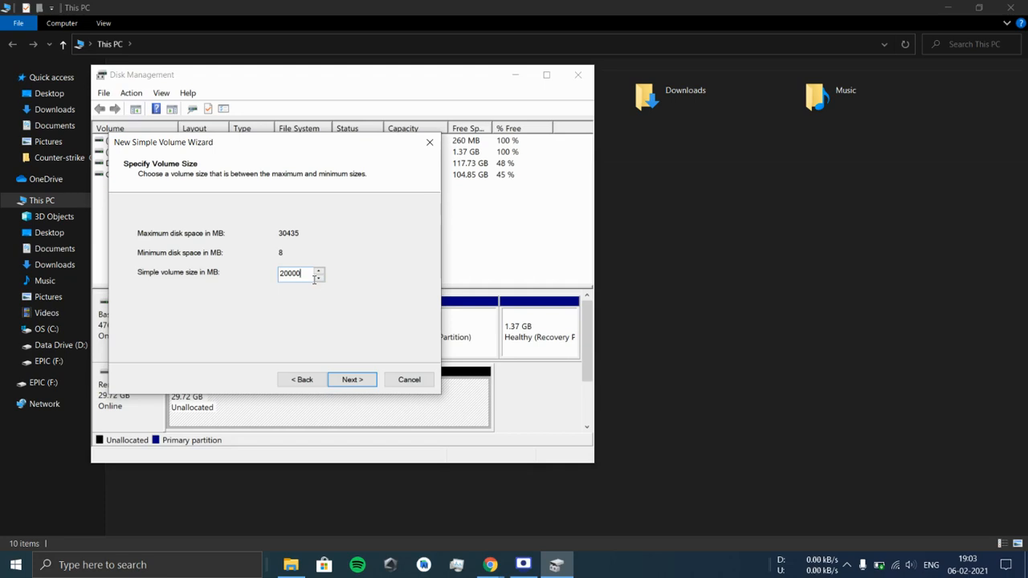
{"action": "left_click", "coordinate": [347, 376]}
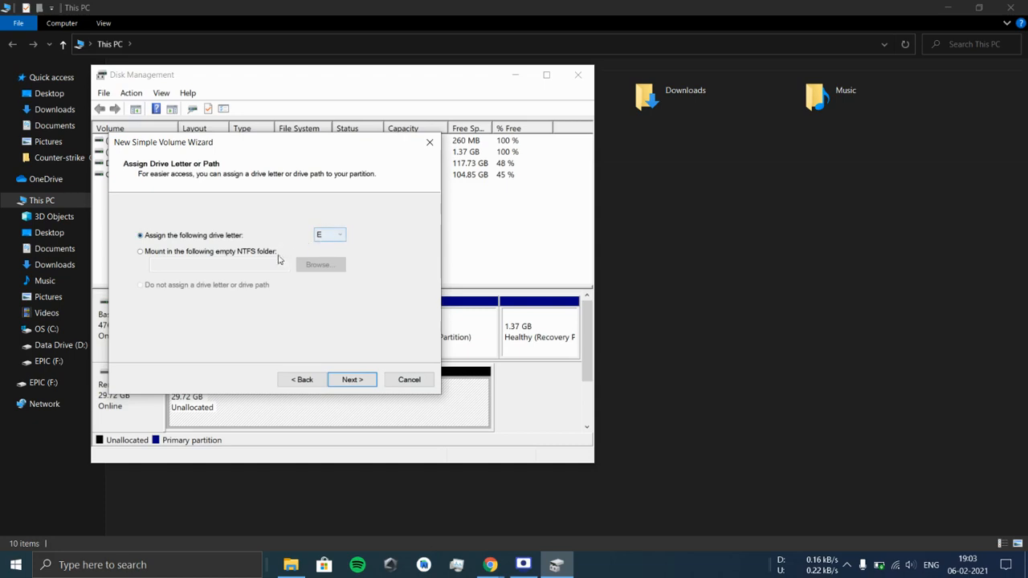
Step: Assign drive letter E, keep FAT32 with quick format and the label New Volume, and finish creating the volume
{"action": "left_click", "coordinate": [362, 383]}
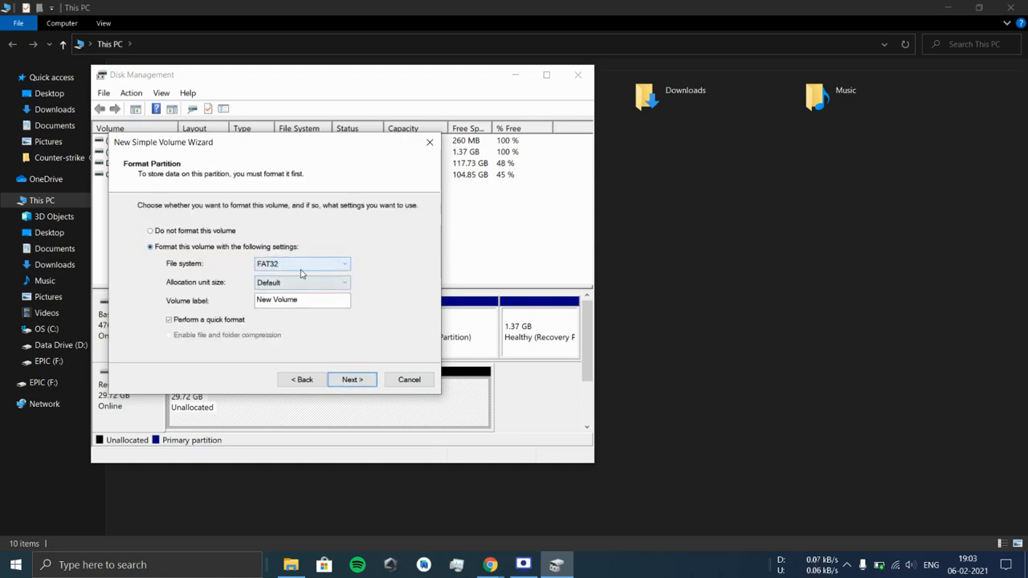
{"action": "left_click", "coordinate": [268, 268]}
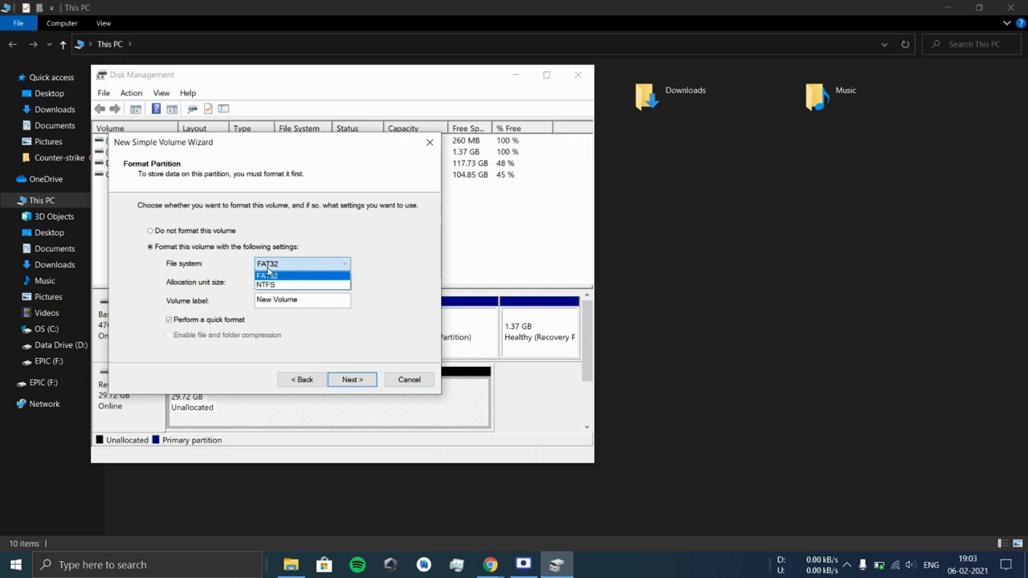
{"action": "left_click", "coordinate": [318, 277]}
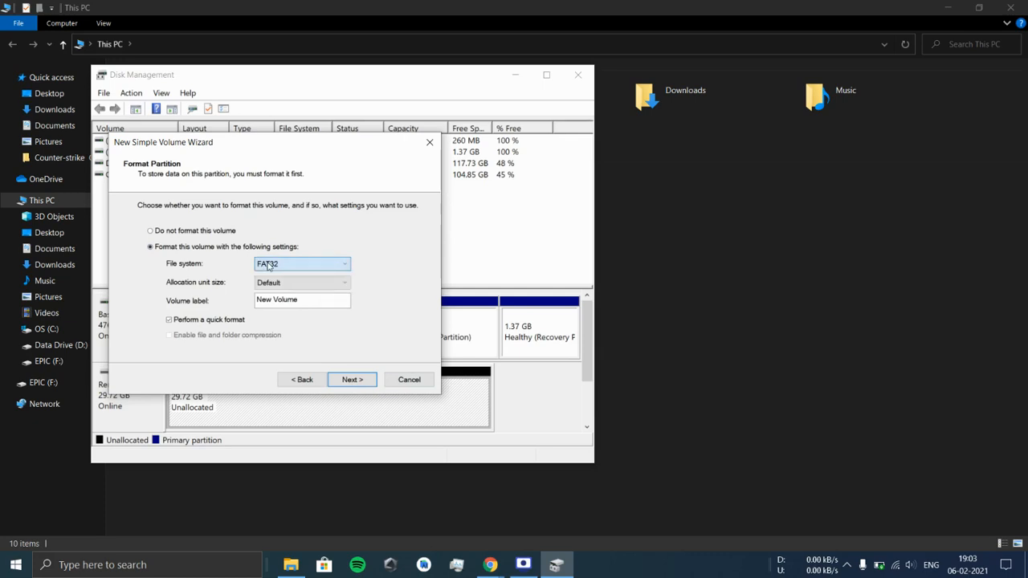
{"action": "left_click", "coordinate": [353, 383]}
{"action": "left_click", "coordinate": [354, 383]}
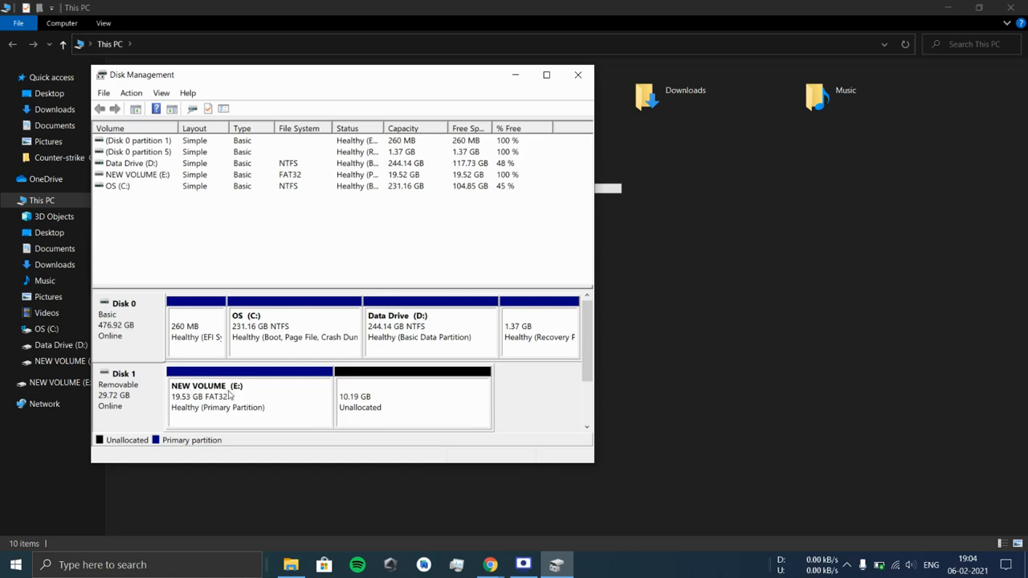
Step: Start a second simple volume on Disk 1's remaining unallocated space using the full 10434 MB
{"action": "left_click", "coordinate": [358, 396]}
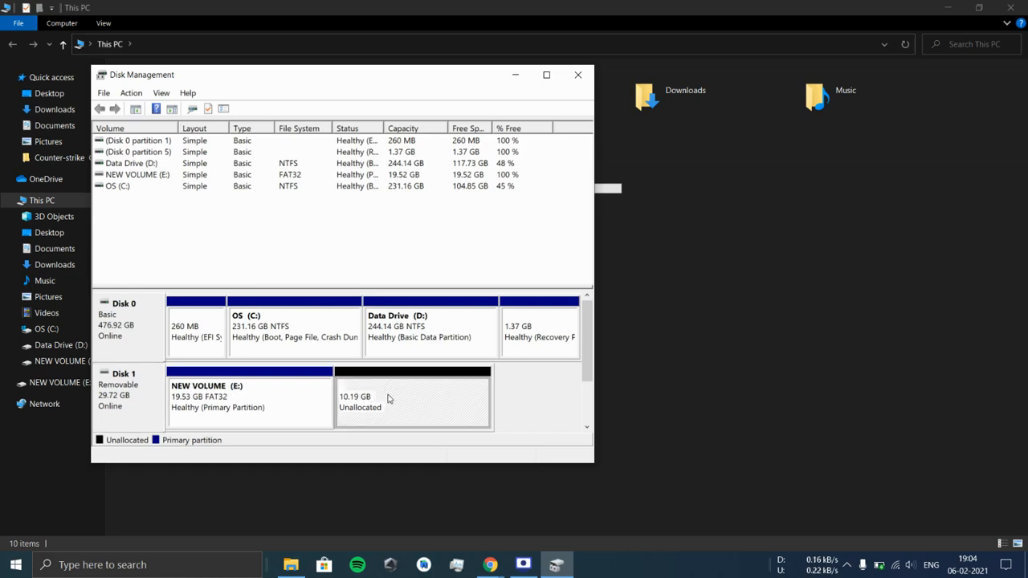
{"action": "right_click", "coordinate": [384, 396]}
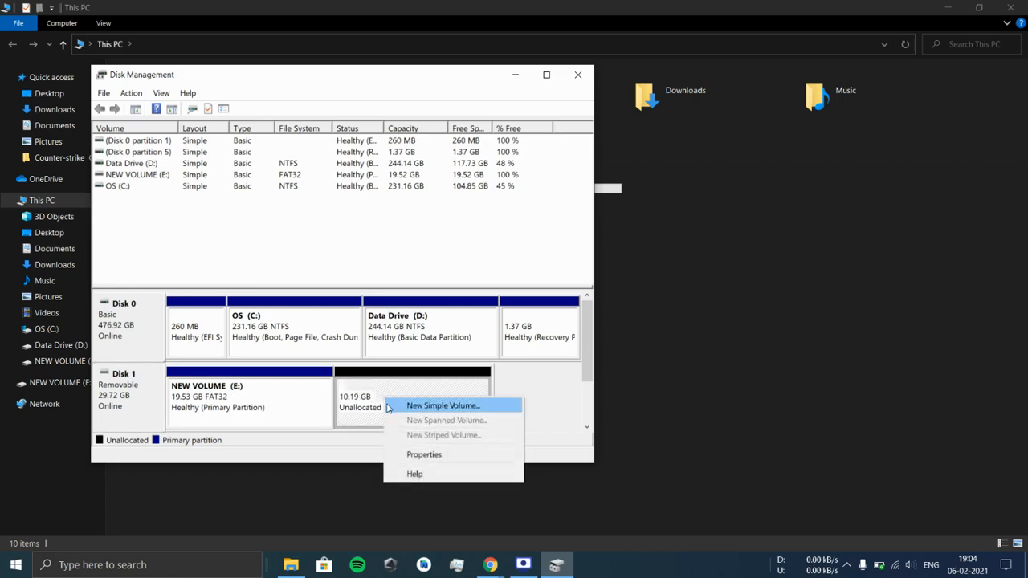
{"action": "left_click", "coordinate": [388, 407]}
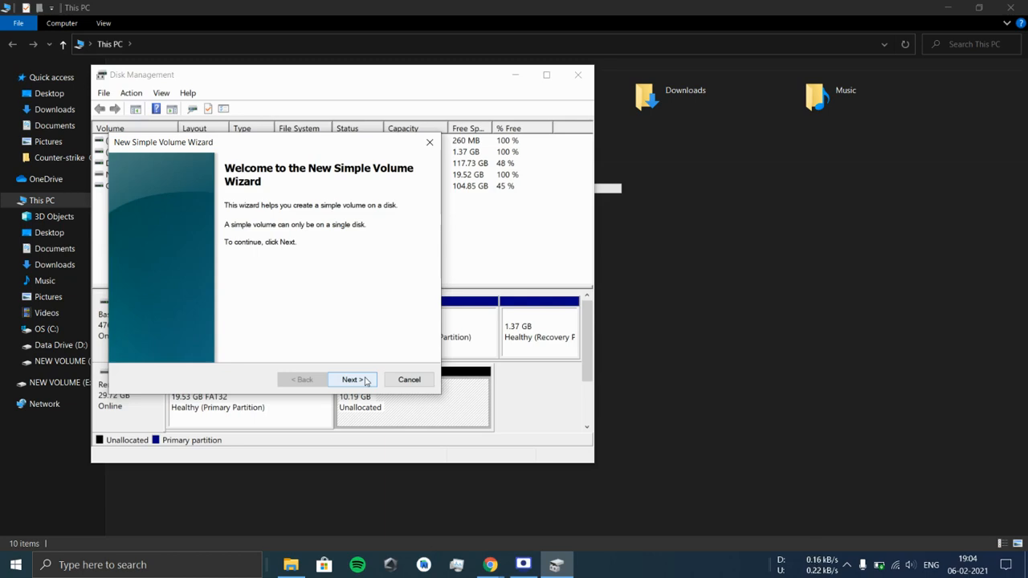
{"action": "left_click", "coordinate": [366, 380]}
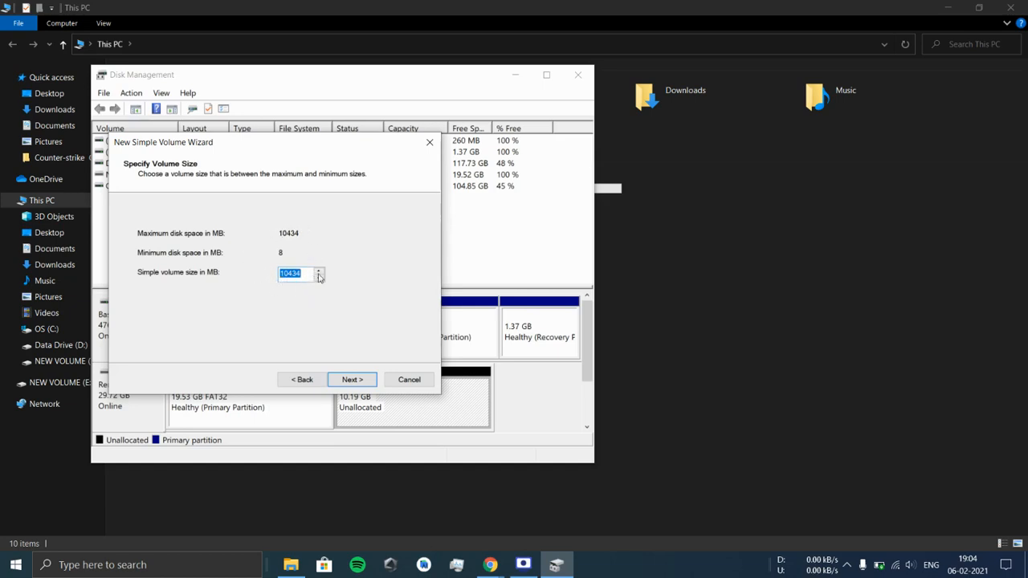
{"action": "left_click", "coordinate": [338, 382]}
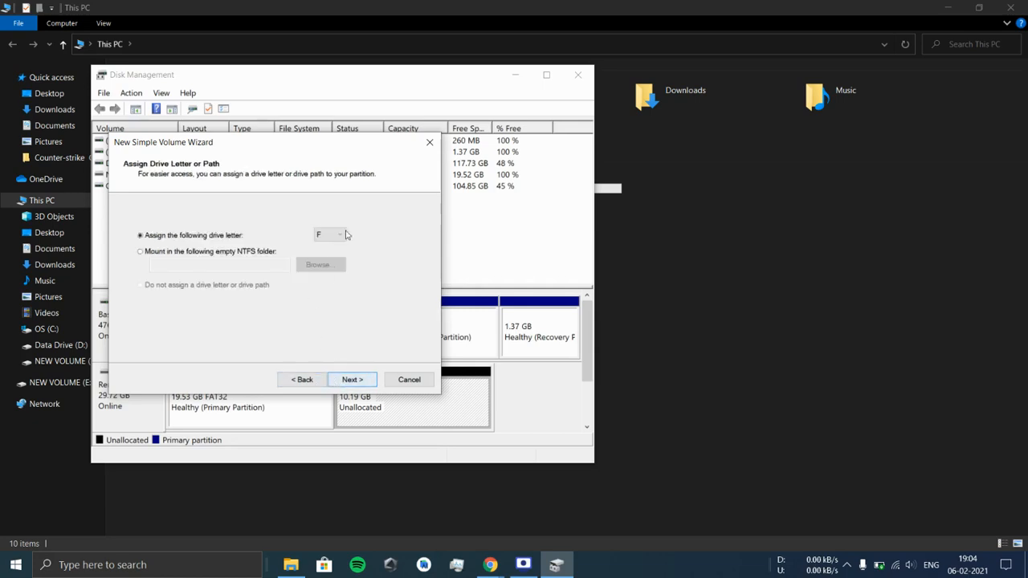
Step: Assign drive letter F to the second volume and finish creating it as FAT32 with quick format and label New Volume
{"action": "left_click", "coordinate": [367, 380]}
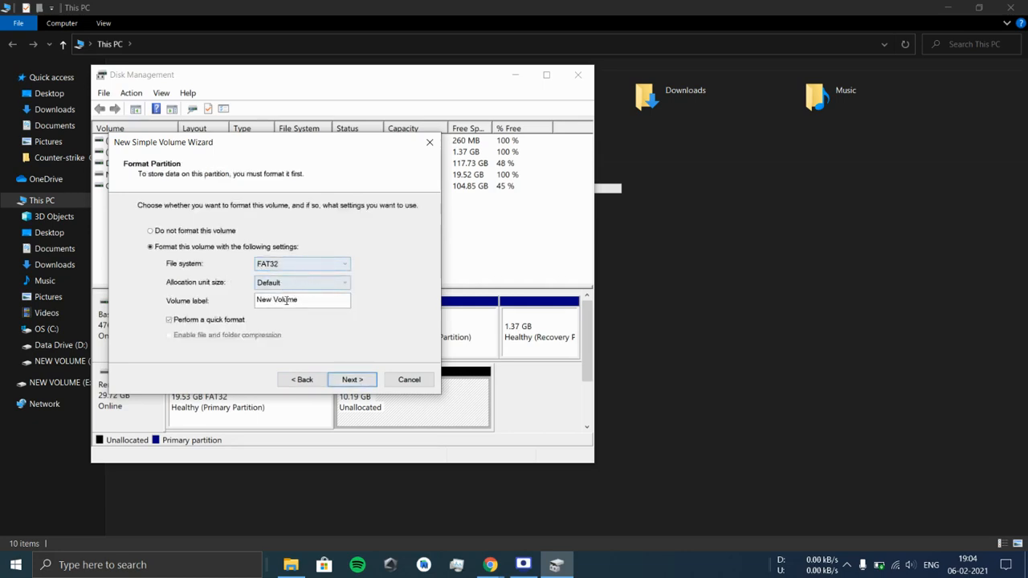
{"action": "left_click", "coordinate": [359, 381]}
{"action": "left_click", "coordinate": [358, 381]}
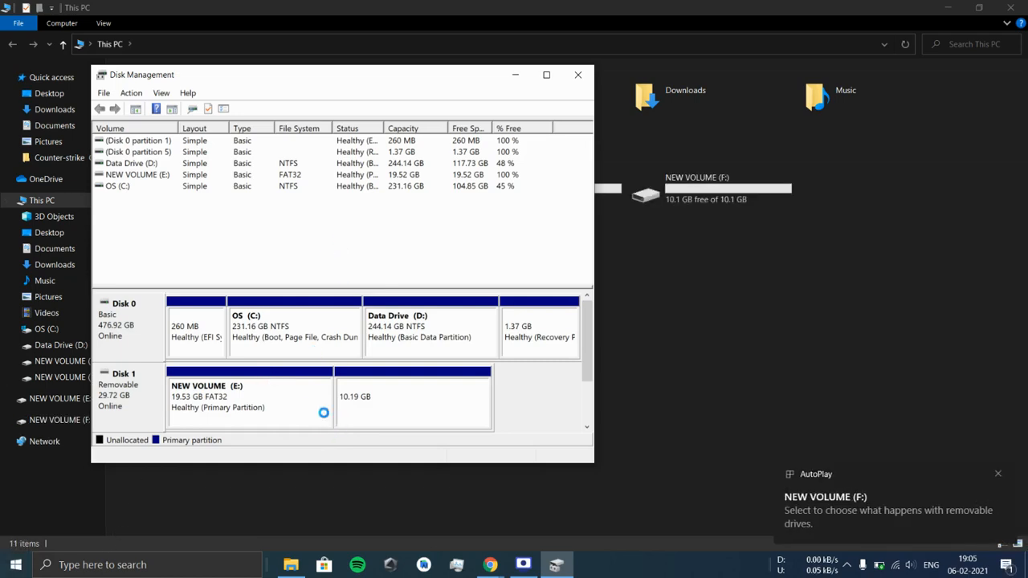
Step: Review the two new partitions E: and F: on Disk 1, and close Disk Management
{"action": "left_click", "coordinate": [296, 413]}
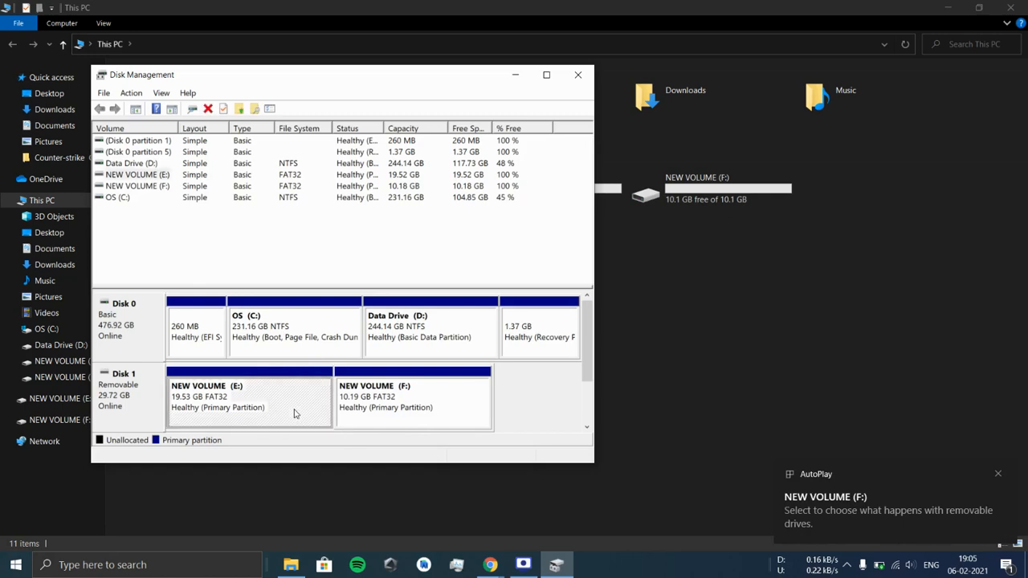
{"action": "left_click", "coordinate": [125, 384]}
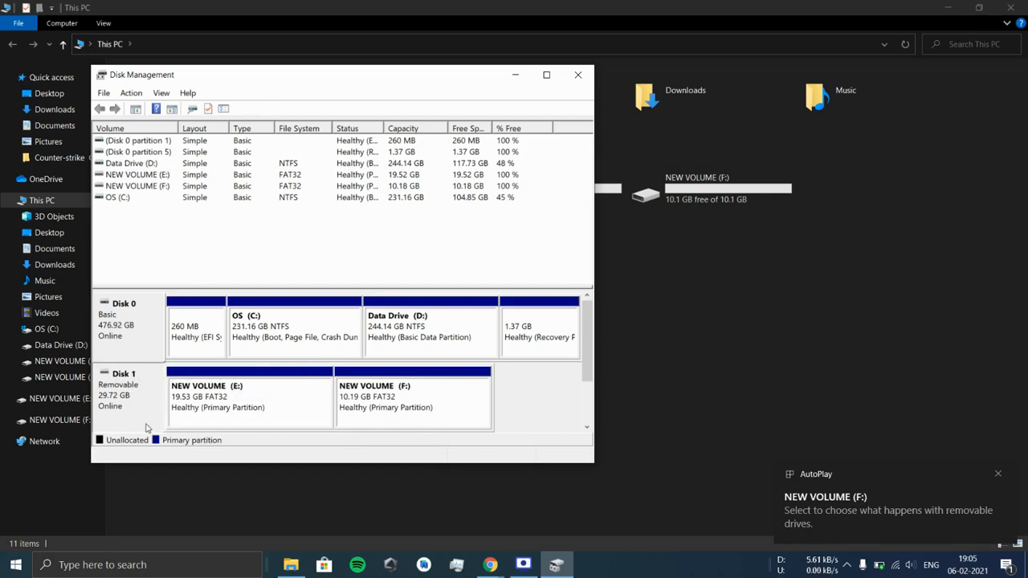
{"action": "left_click", "coordinate": [210, 401]}
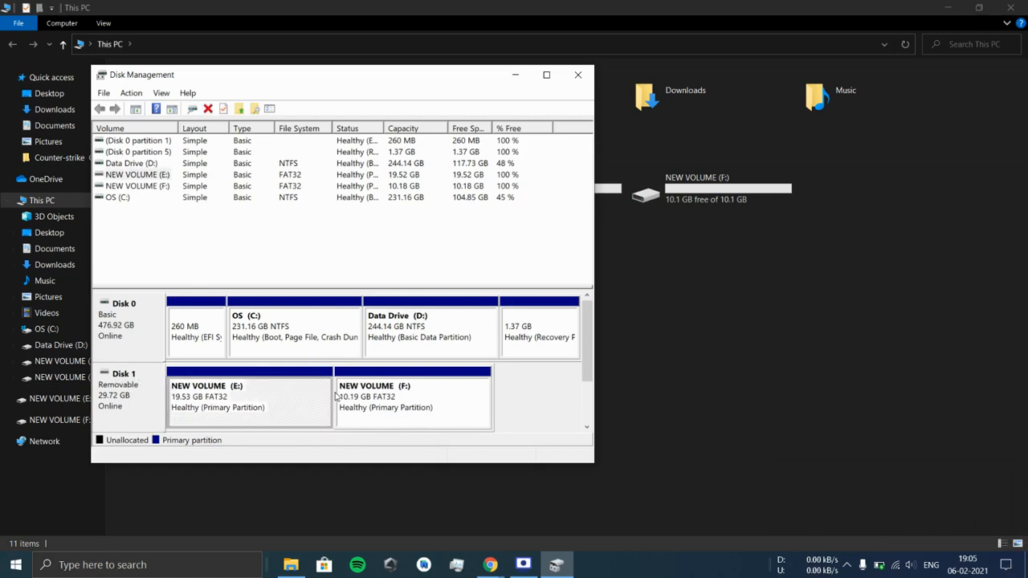
{"action": "left_click", "coordinate": [354, 402]}
{"action": "left_click", "coordinate": [318, 400]}
{"action": "left_click", "coordinate": [397, 405]}
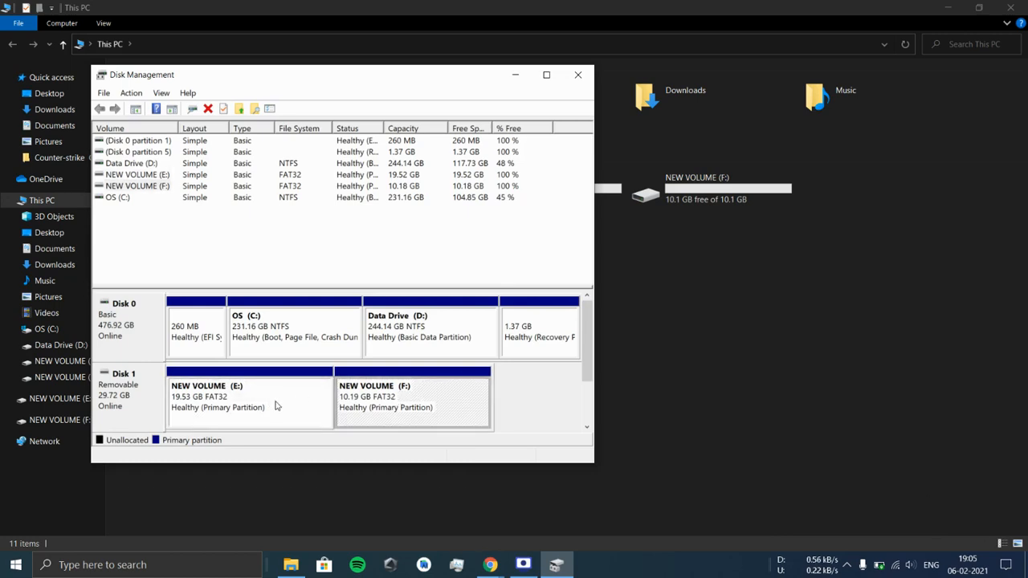
{"action": "left_click", "coordinate": [277, 406]}
{"action": "left_click", "coordinate": [388, 412]}
{"action": "left_click", "coordinate": [575, 74]}
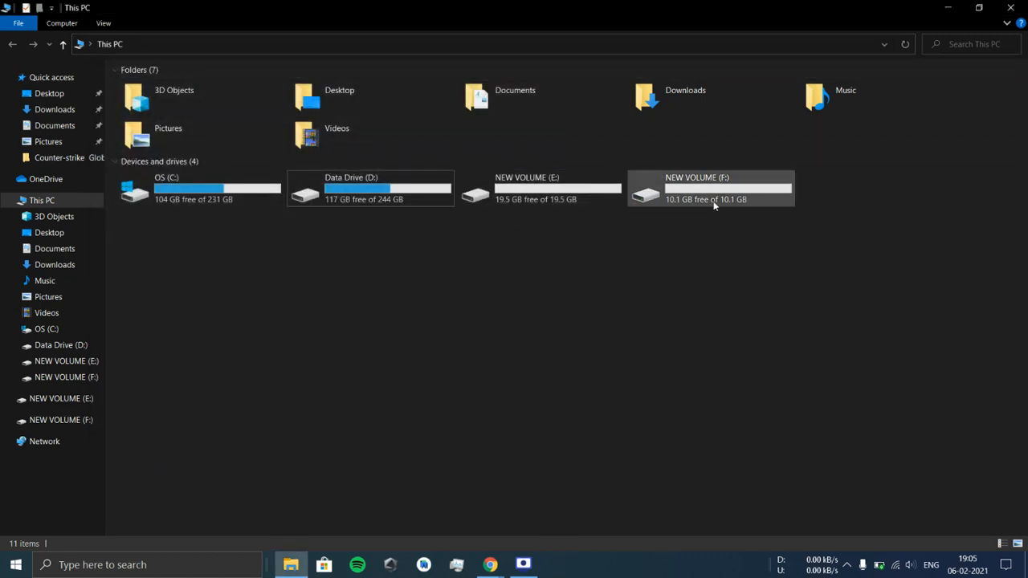
Step: Inspect the new volumes E: and F: in This PC, opening each to check its contents and returning to the drive overview
{"action": "left_click", "coordinate": [619, 191]}
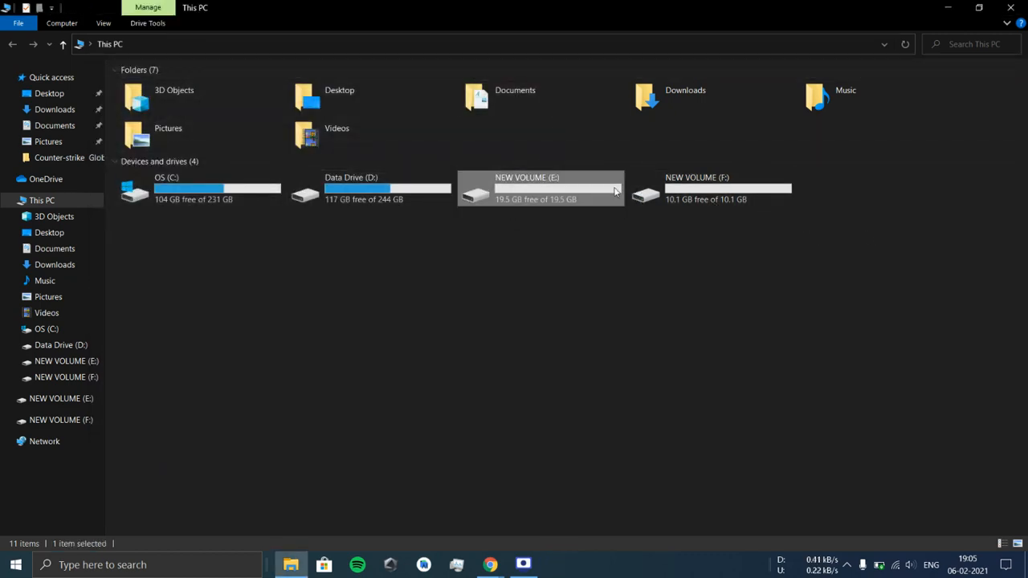
{"action": "left_click", "coordinate": [659, 200]}
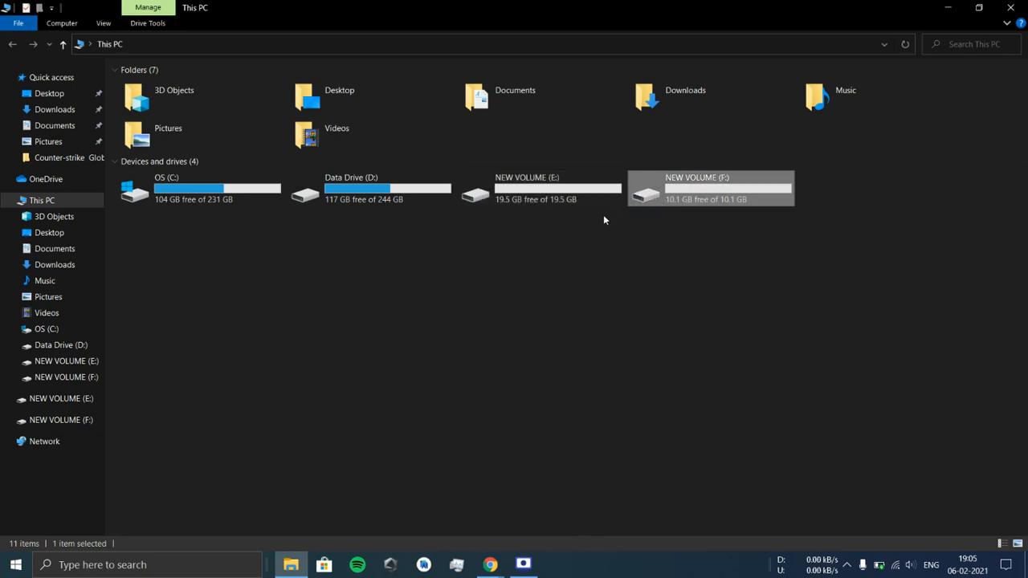
{"action": "double_click", "coordinate": [557, 200]}
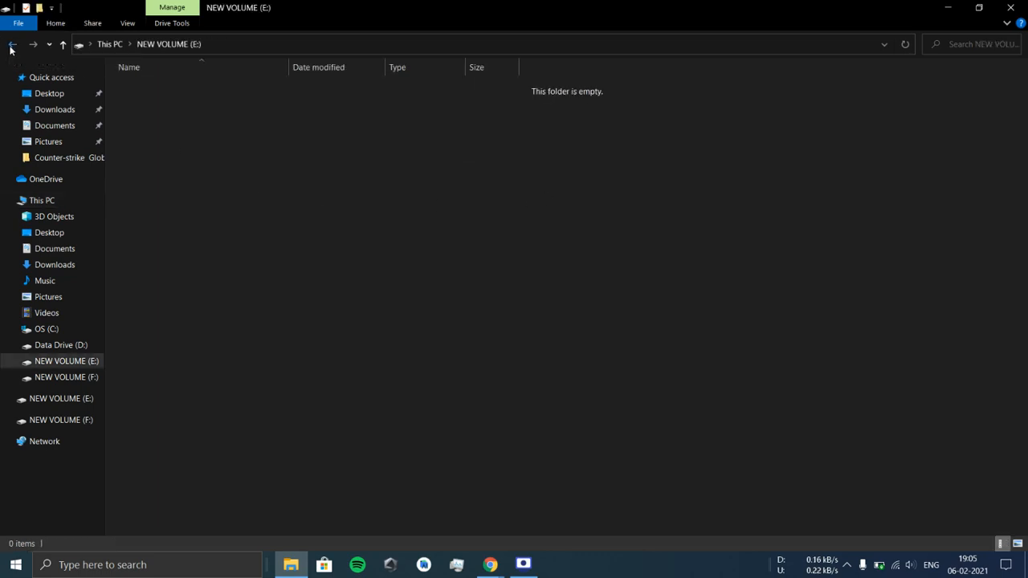
{"action": "left_click", "coordinate": [12, 43]}
{"action": "double_click", "coordinate": [662, 205]}
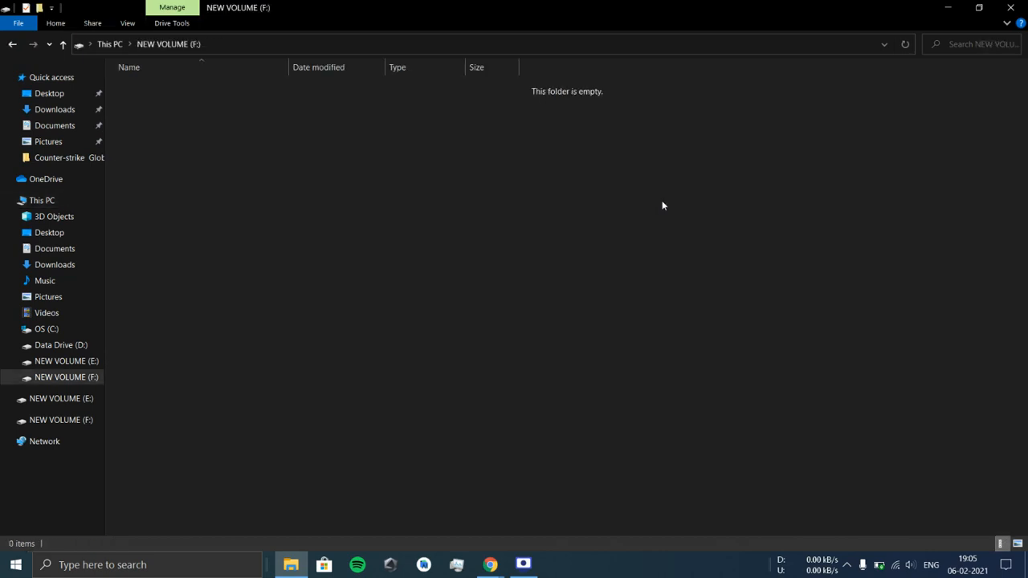
{"action": "left_click", "coordinate": [12, 44]}
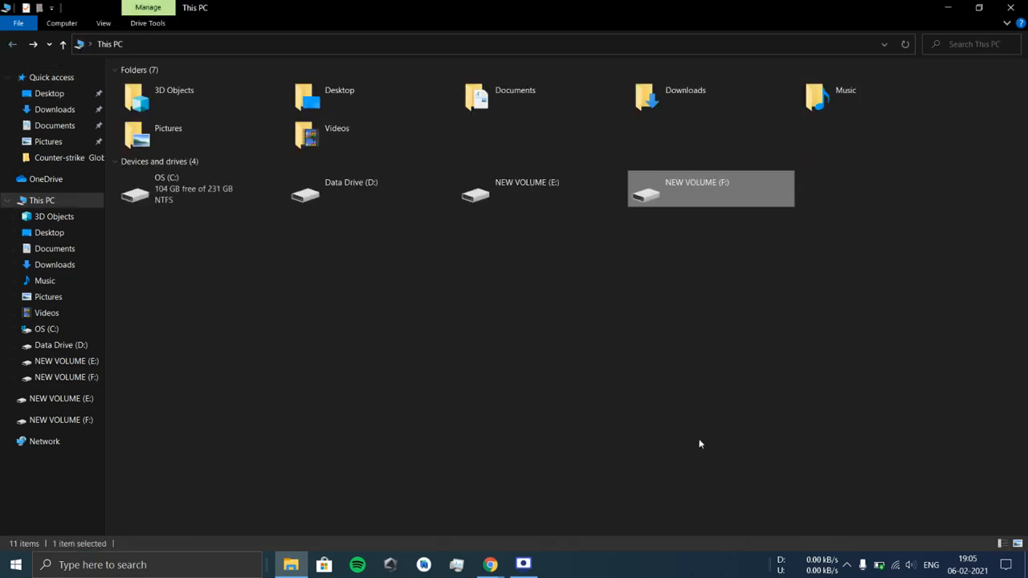
{"action": "left_click", "coordinate": [556, 210]}
{"action": "left_click", "coordinate": [560, 203]}
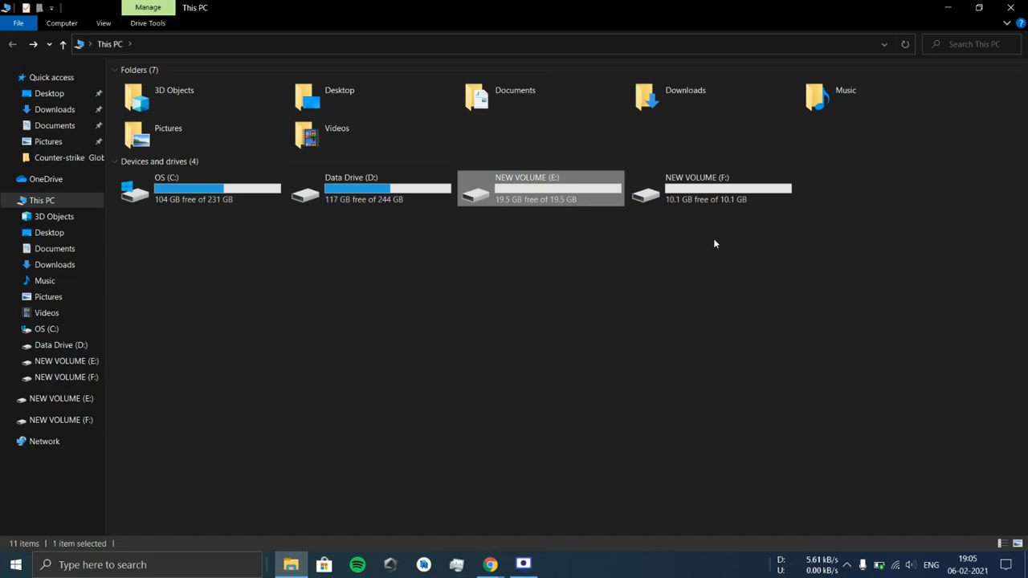
{"action": "left_click", "coordinate": [701, 205]}
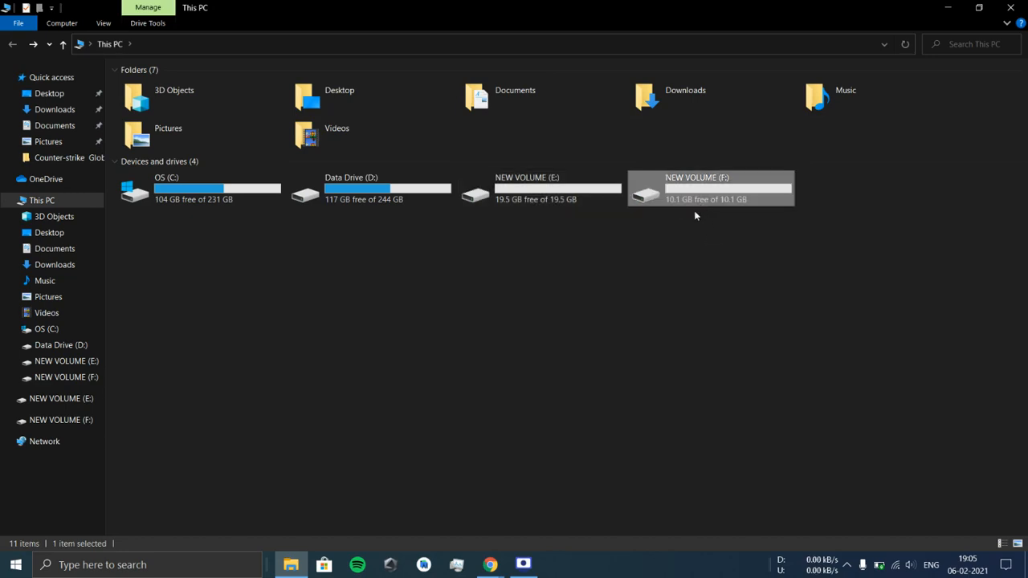
{"action": "left_click", "coordinate": [590, 237]}
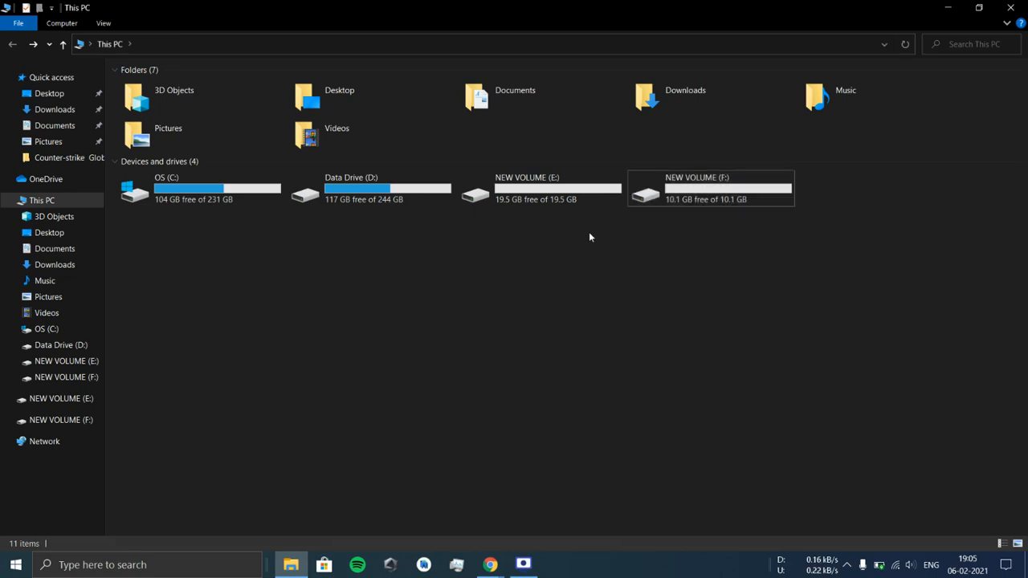